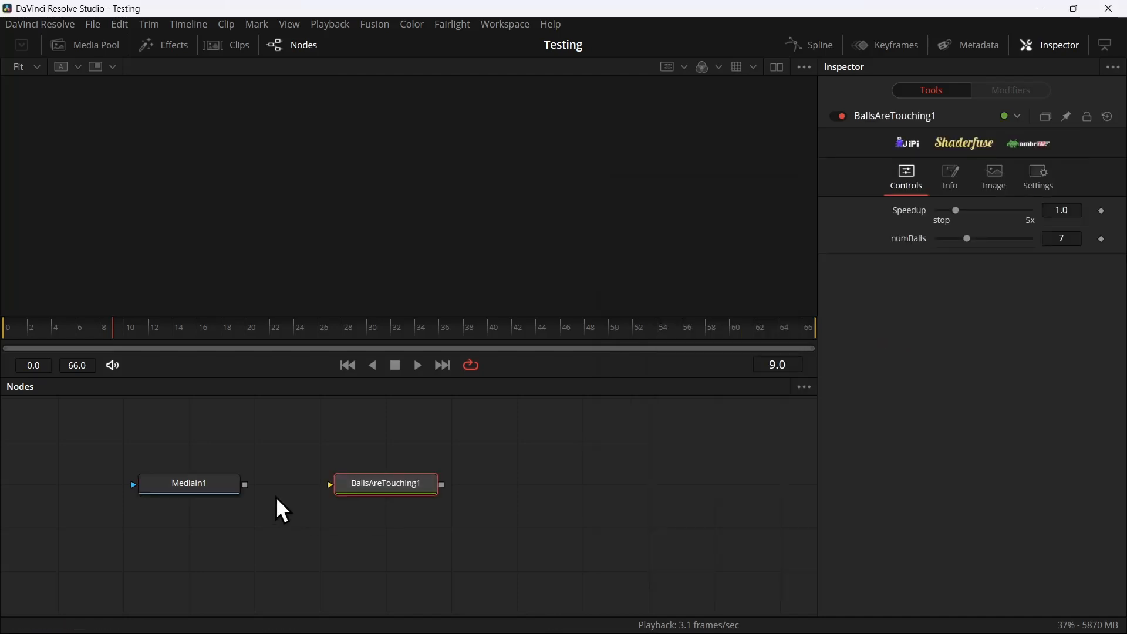
# Connect MediaIn1 to the BallsAreTouching1 node, show its result in the viewer and raise its Speedup.
pyautogui.moveTo(245, 484); pyautogui.dragTo(393, 485)
pyautogui.press('1')
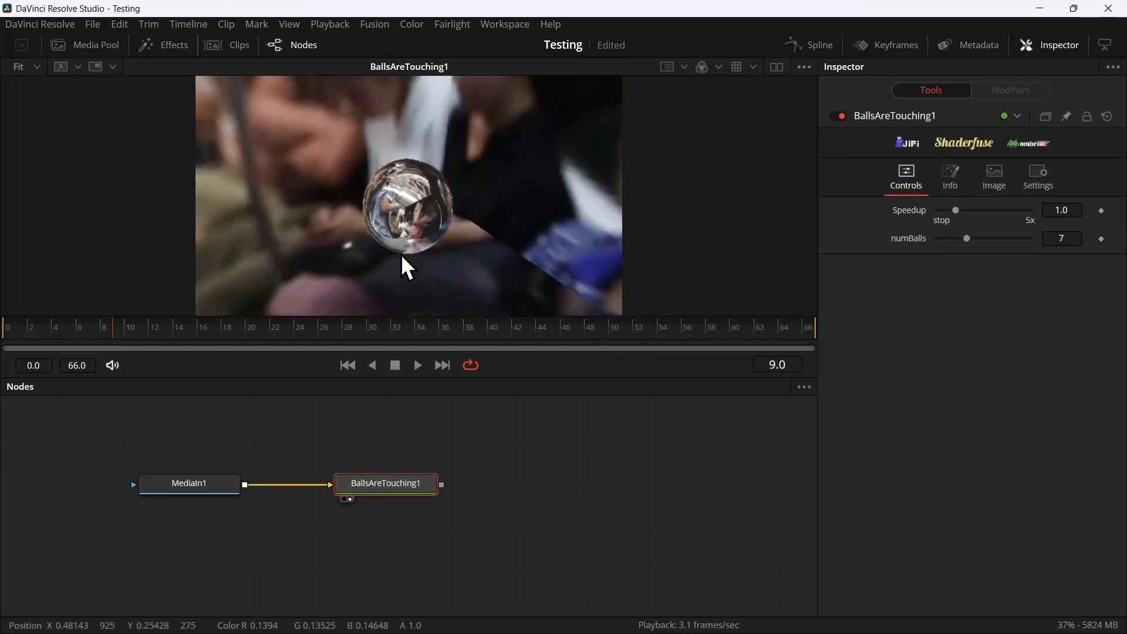
pyautogui.moveTo(955, 211); pyautogui.dragTo(986, 239)
# Adjust the Scale of the AlexanderHornedSphereZoom1 shader node.
pyautogui.moveTo(1062, 210); pyautogui.dragTo(1026, 210)
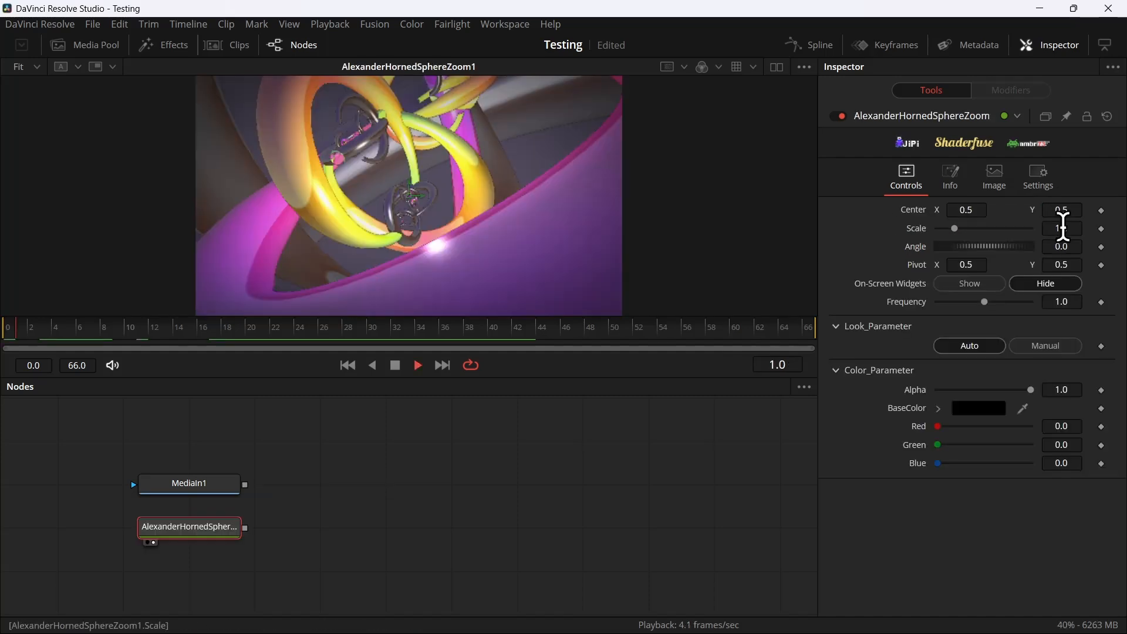
pyautogui.moveTo(1063, 229)
pyautogui.mouseDown()
pyautogui.moveTo(1074, 229)
pyautogui.moveTo(1050, 229)
pyautogui.mouseUp()
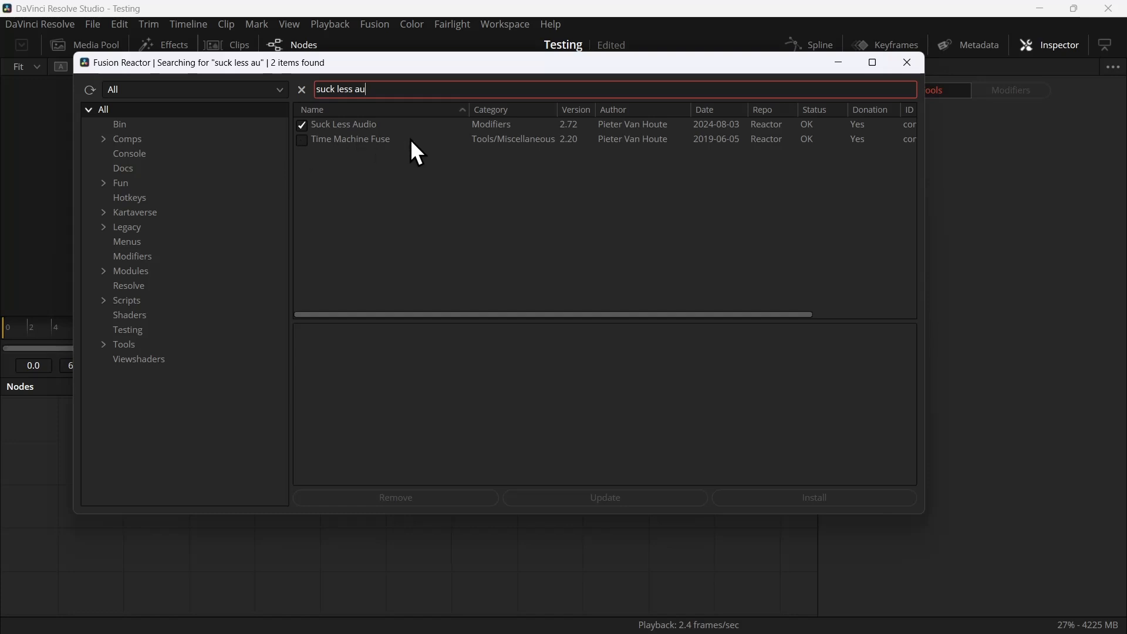
# Close the Fusion Reactor window and paste the copied nodes into the empty composition.
pyautogui.click(906, 63)
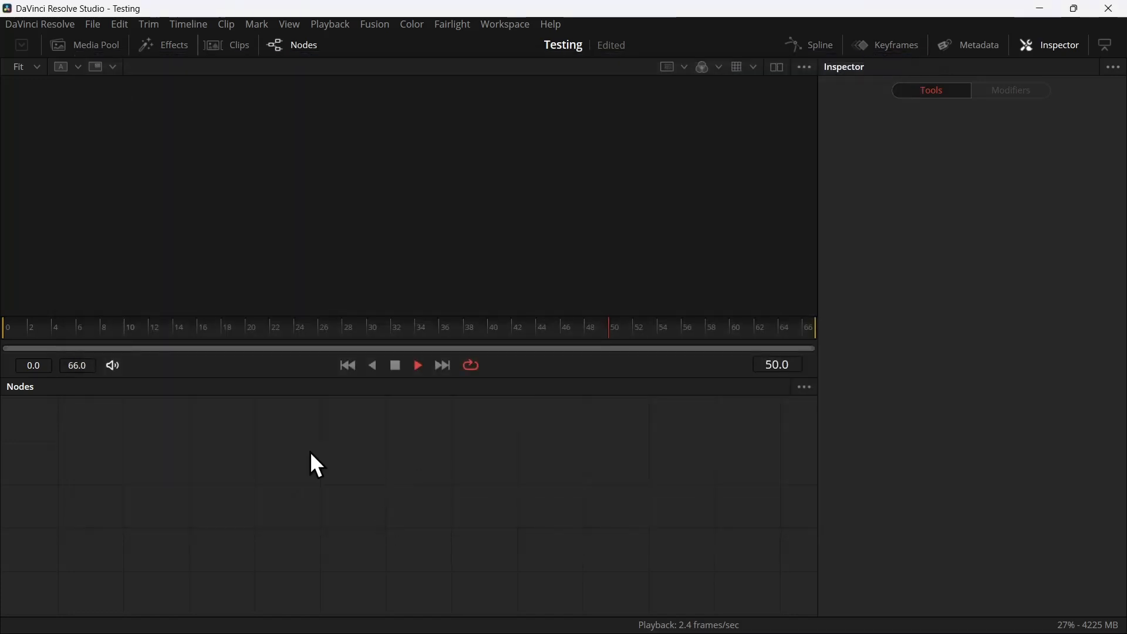
pyautogui.hotkey('ctrl', 'v')
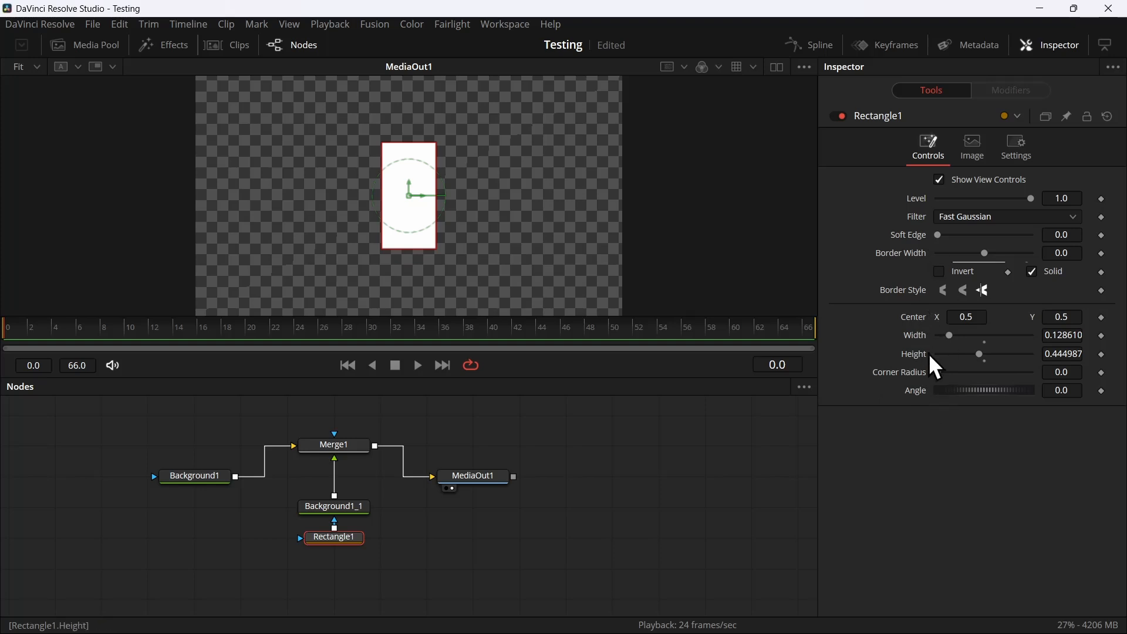
# Set Rectangle1's Height to 0.425 and modify that parameter with the Suck Less Audio (WAV) modifier.
pyautogui.moveTo(980, 354)
pyautogui.mouseDown()
pyautogui.moveTo(1015, 353)
pyautogui.moveTo(977, 354)
pyautogui.mouseUp()
pyautogui.rightClick(913, 354)
pyautogui.moveTo(985, 417)
pyautogui.moveTo(859, 621)
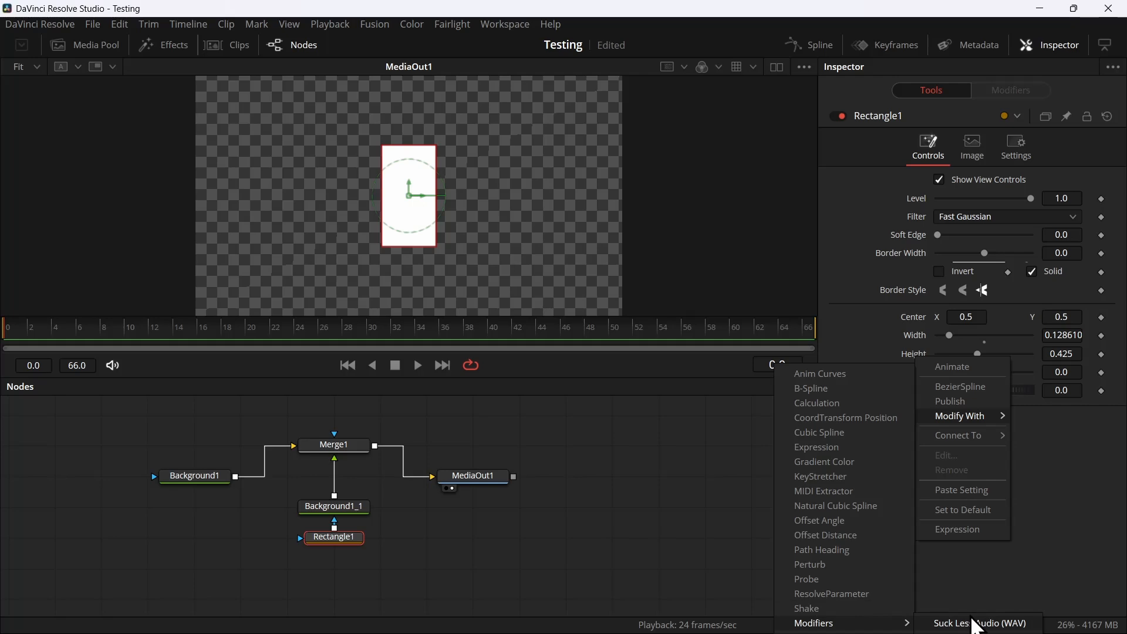
pyautogui.click(977, 624)
# Load youtube_yJg-Y5byMMw_audio.wav as the Wave File of the SuckLessAudioWAV1 modifier.
pyautogui.click(1025, 94)
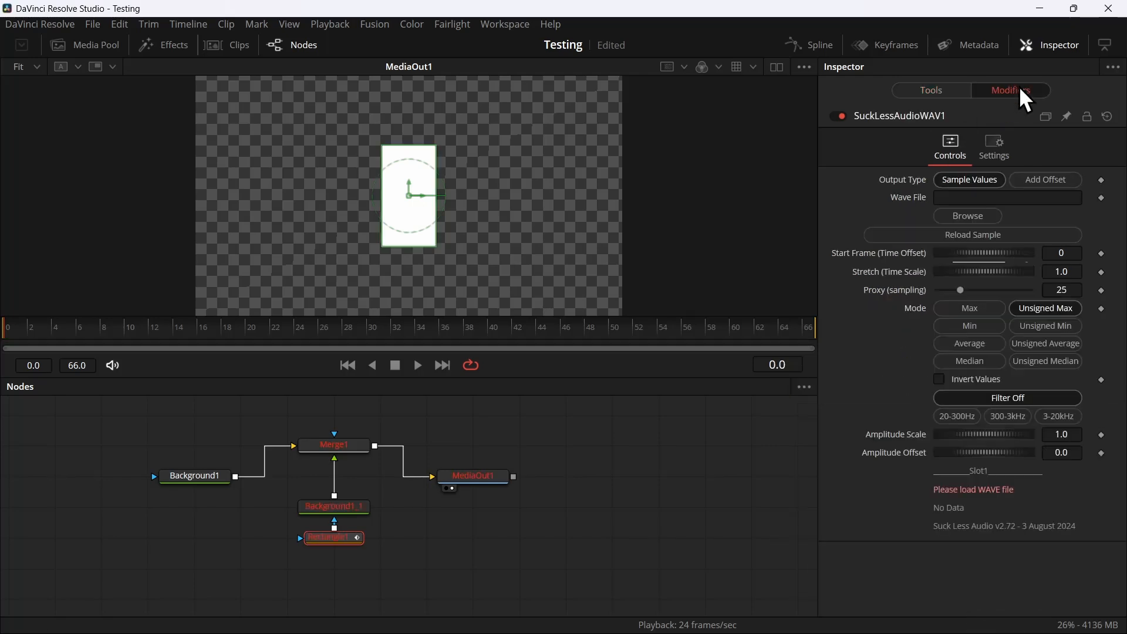
pyautogui.click(967, 218)
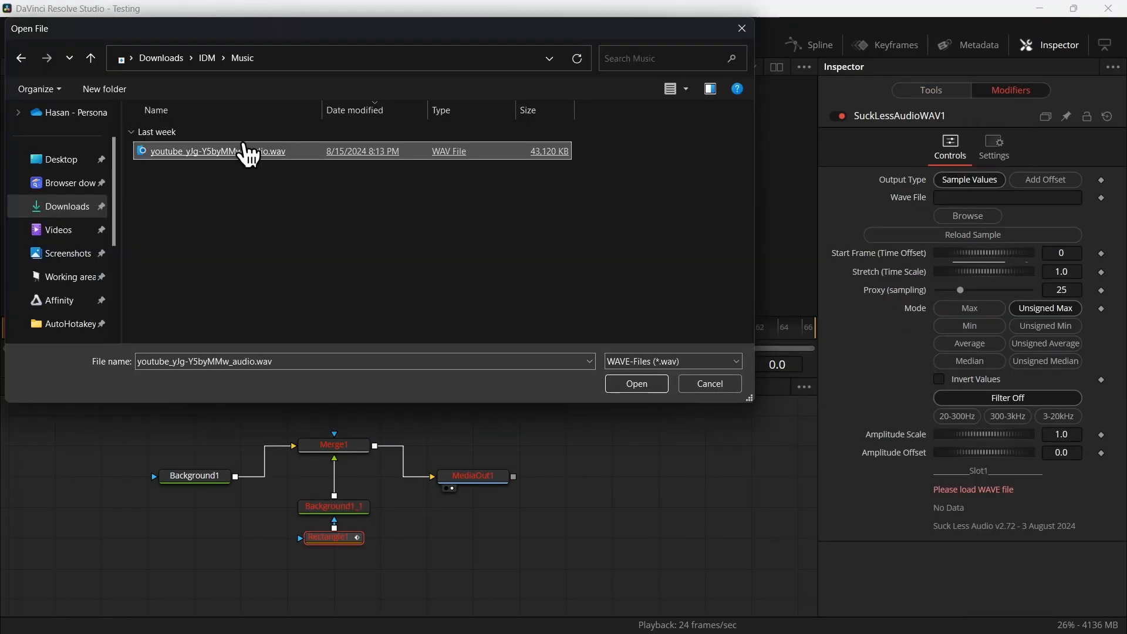
pyautogui.doubleClick(250, 150)
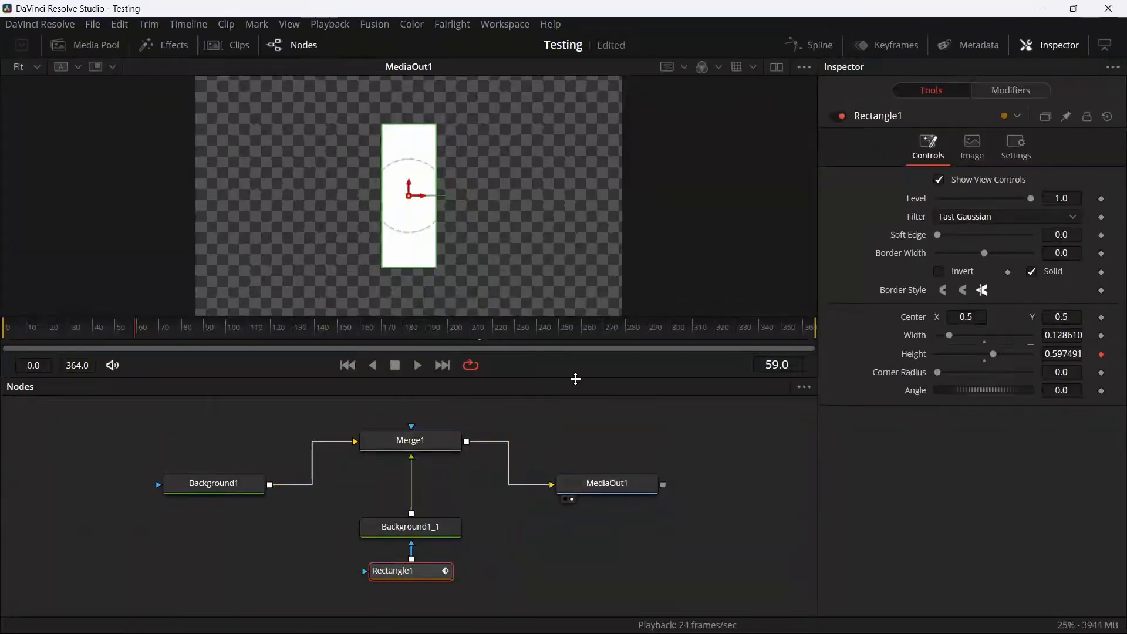
# On the Edit page, place the youtube WAV clip at the start of the Audio 1 track and play the timeline.
pyautogui.click(648, 455)
pyautogui.hotkey('shift', '4')
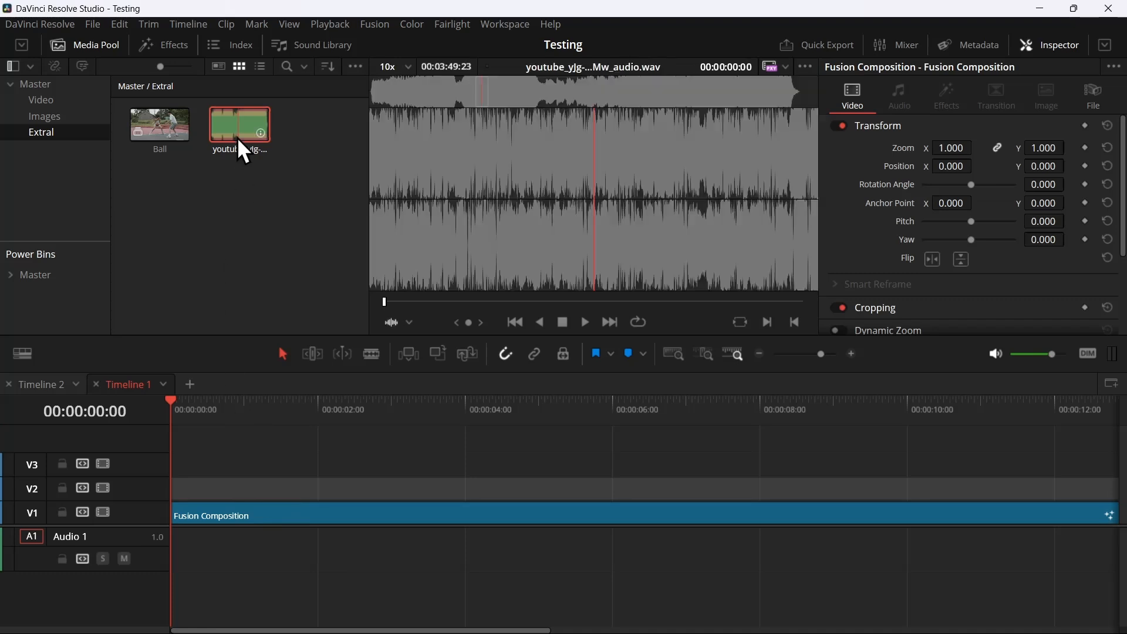
pyautogui.moveTo(237, 138); pyautogui.dragTo(175, 558)
pyautogui.press('space')
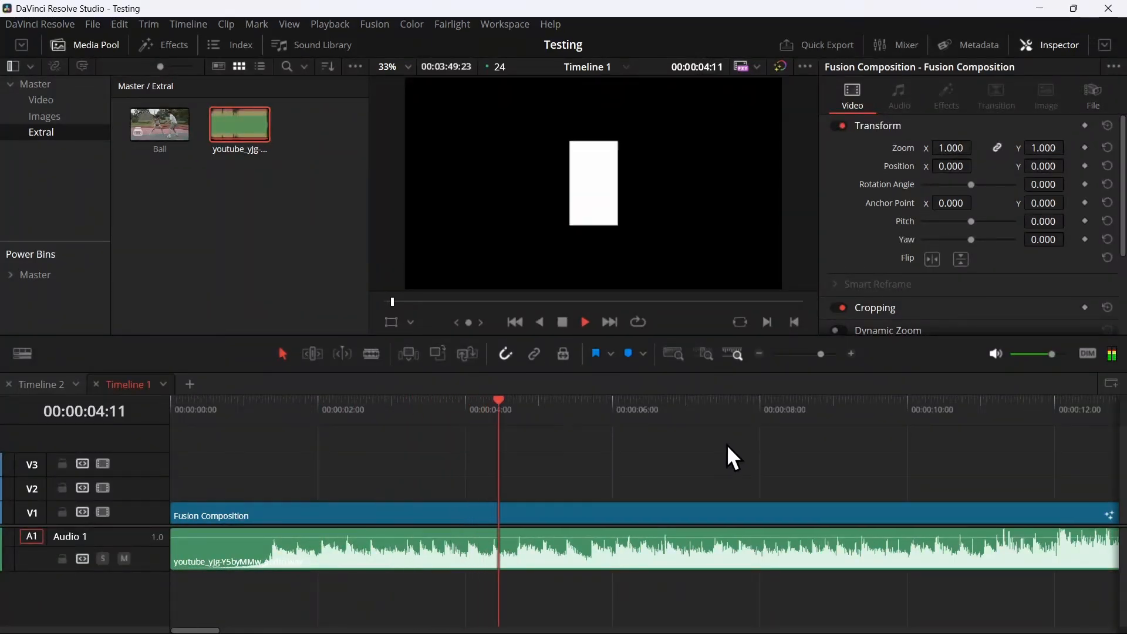
# Open the Fusion Composition clip on the Fusion page and add a Duplicate node between Background1_1 and Merge1.
pyautogui.click(590, 512)
pyautogui.hotkey('shift', '5')
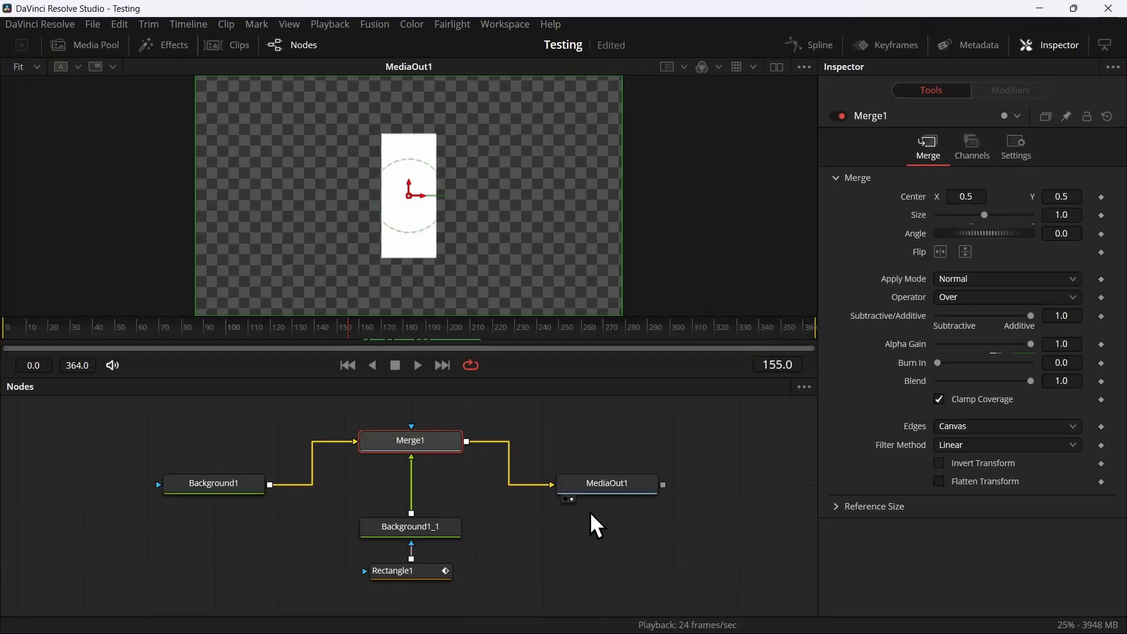
pyautogui.moveTo(420, 519); pyautogui.dragTo(468, 513)
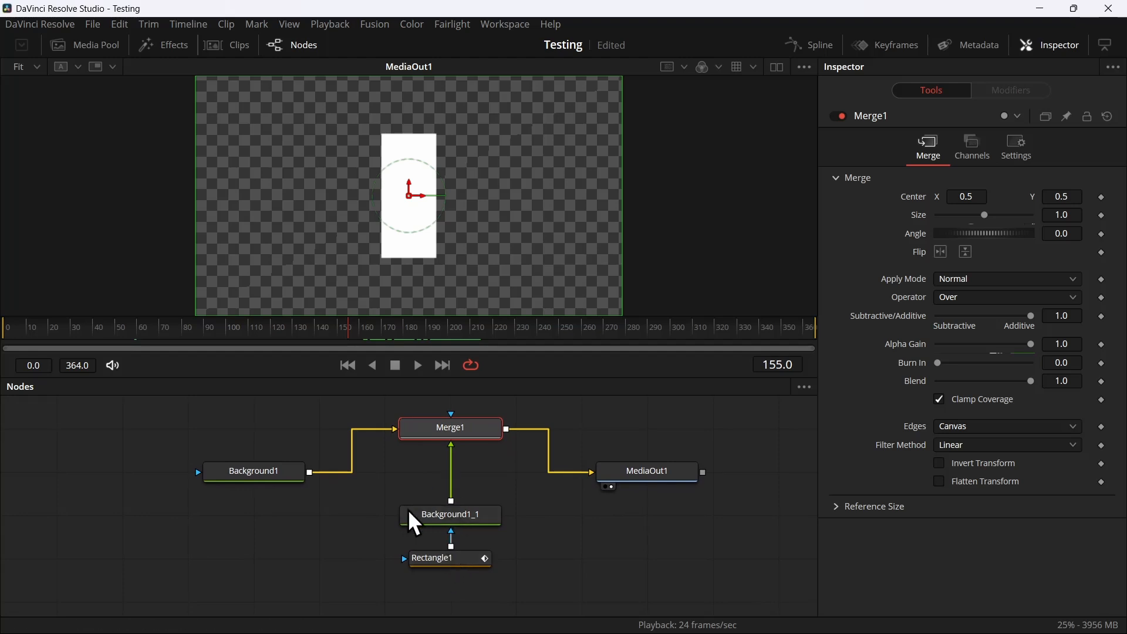
pyautogui.moveTo(446, 597); pyautogui.dragTo(476, 604)
pyautogui.hotkey('shift', 'space')
pyautogui.write('dup')
pyautogui.press('Return')
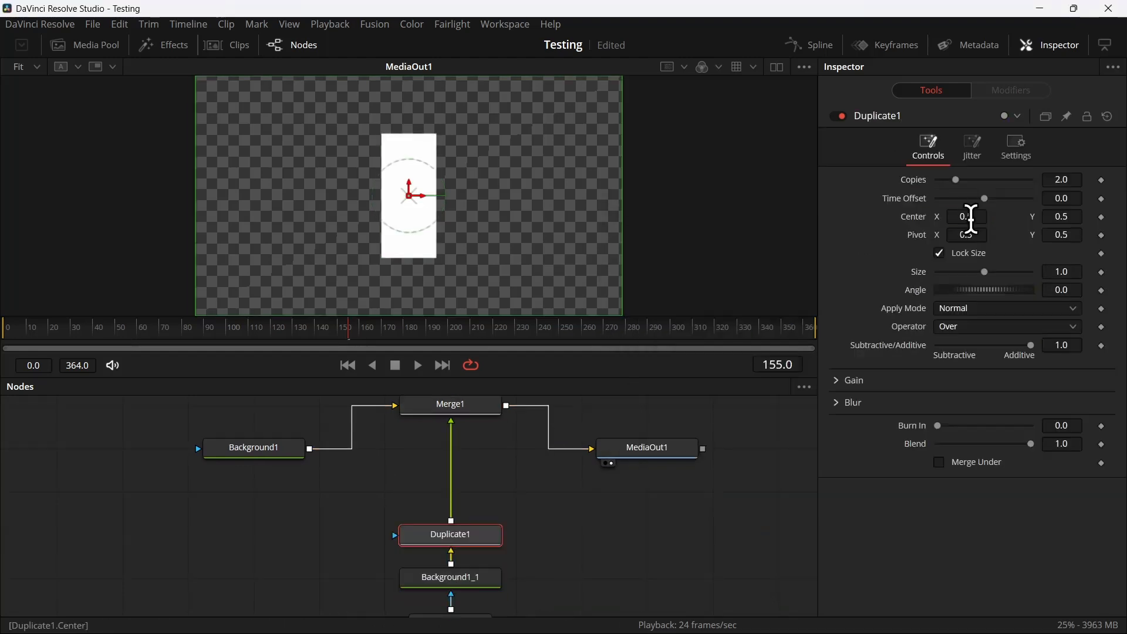
# Give Duplicate1 4 copies, Center X 0.36, Size 0.764 and a Time Offset of 1.2.
pyautogui.moveTo(972, 218); pyautogui.dragTo(892, 219)
pyautogui.moveTo(1064, 179); pyautogui.dragTo(1081, 194)
pyautogui.press('Return')
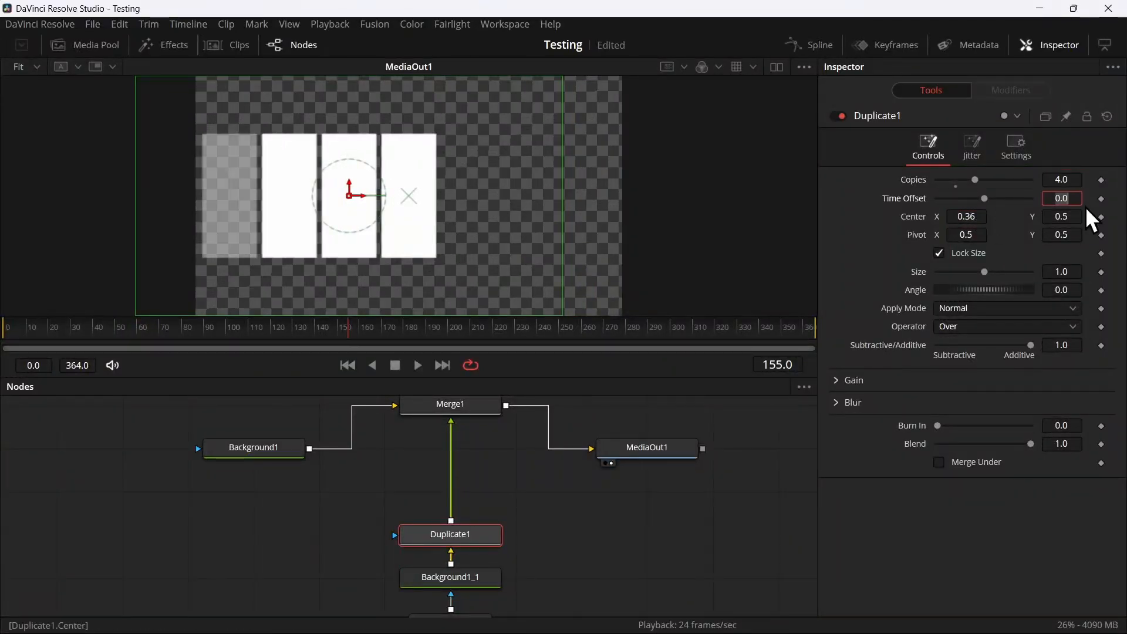
pyautogui.moveTo(1061, 272); pyautogui.dragTo(1042, 271)
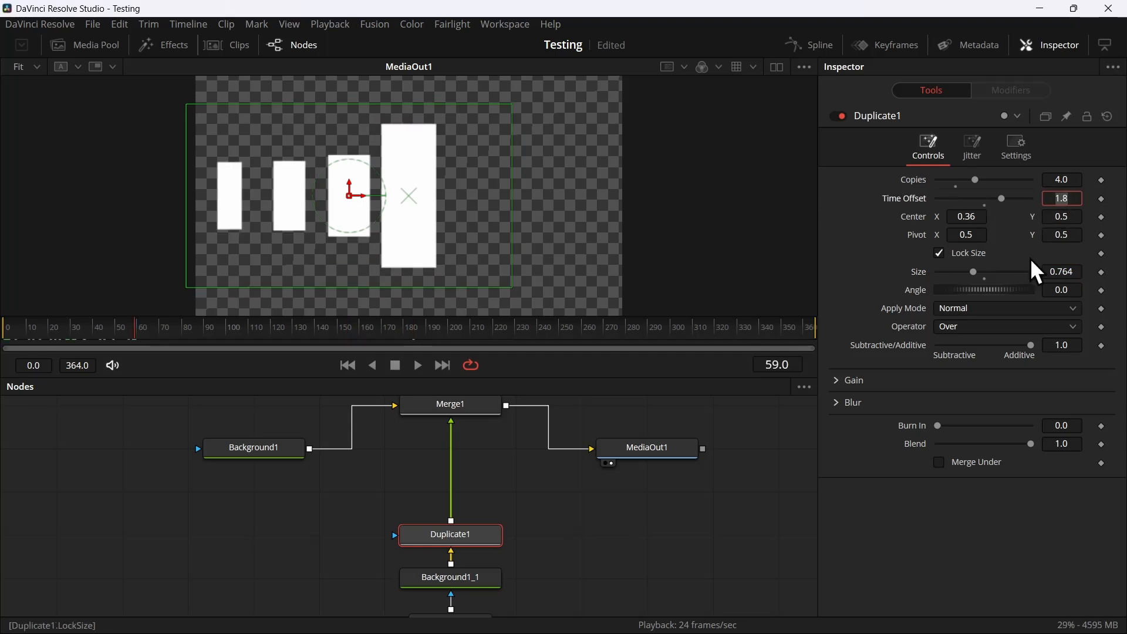
pyautogui.write('1.2')
pyautogui.press('Tab')
# Add a Mirrors node after Duplicate1 and play the mirrored bars with the audio on the Edit page.
pyautogui.hotkey('shift', 'space')
pyautogui.write('mir')
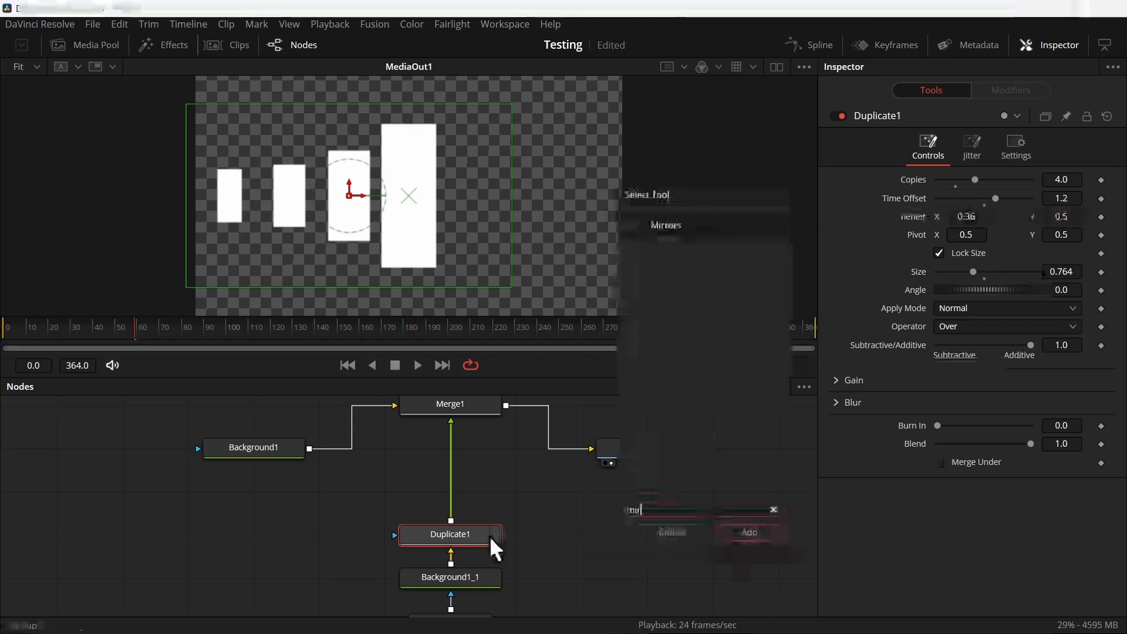
pyautogui.press('Return')
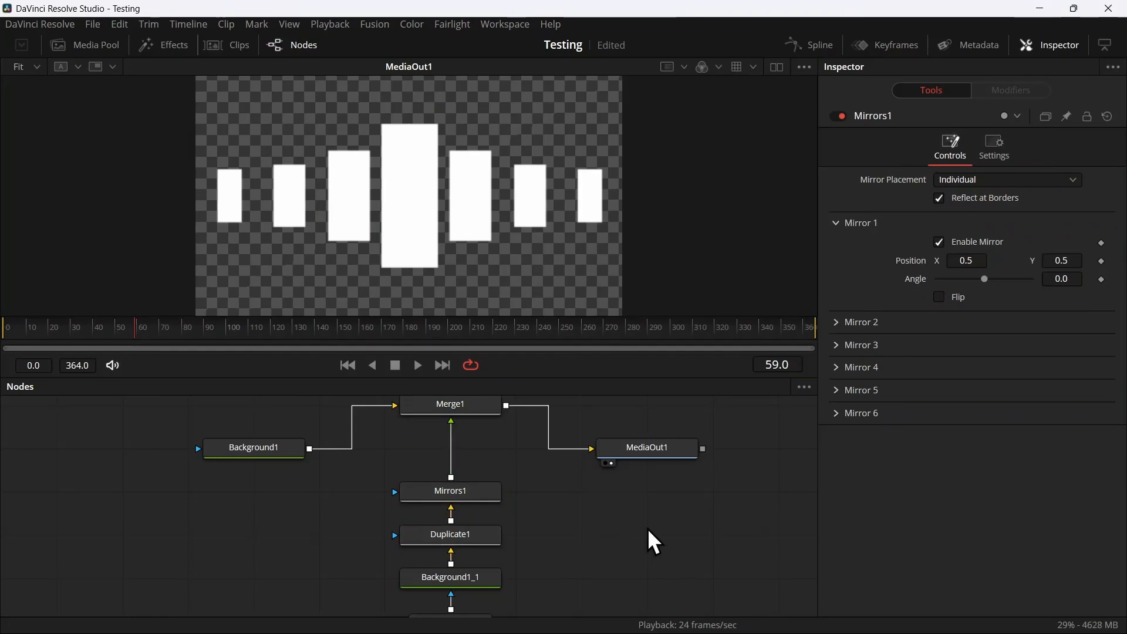
pyautogui.hotkey('shift', '4')
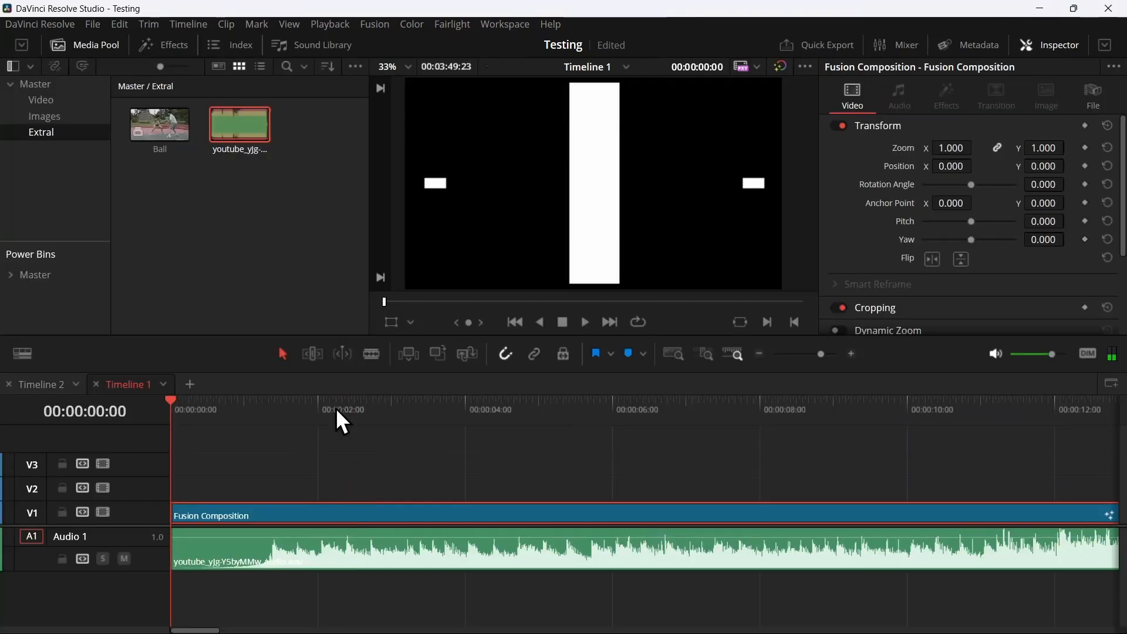
pyautogui.press('space')
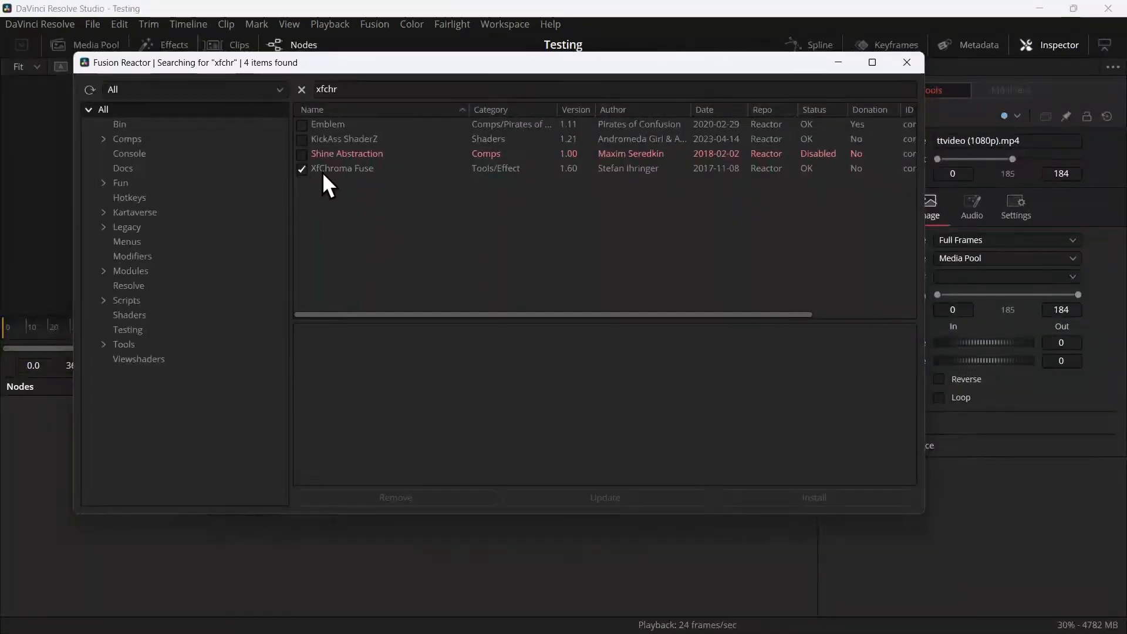
# Pick the XfChroma Fuse package in Reactor and, with XfChromaFuse1 shown in the viewer, raise its Size to about 1.287.
pyautogui.click(339, 169)
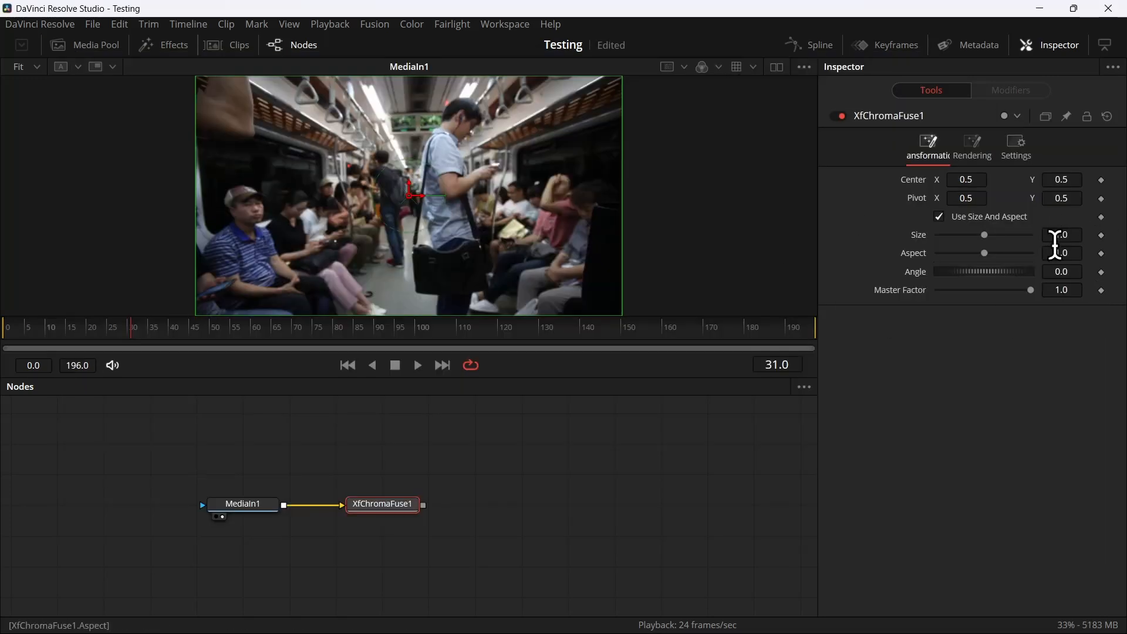
pyautogui.press('1')
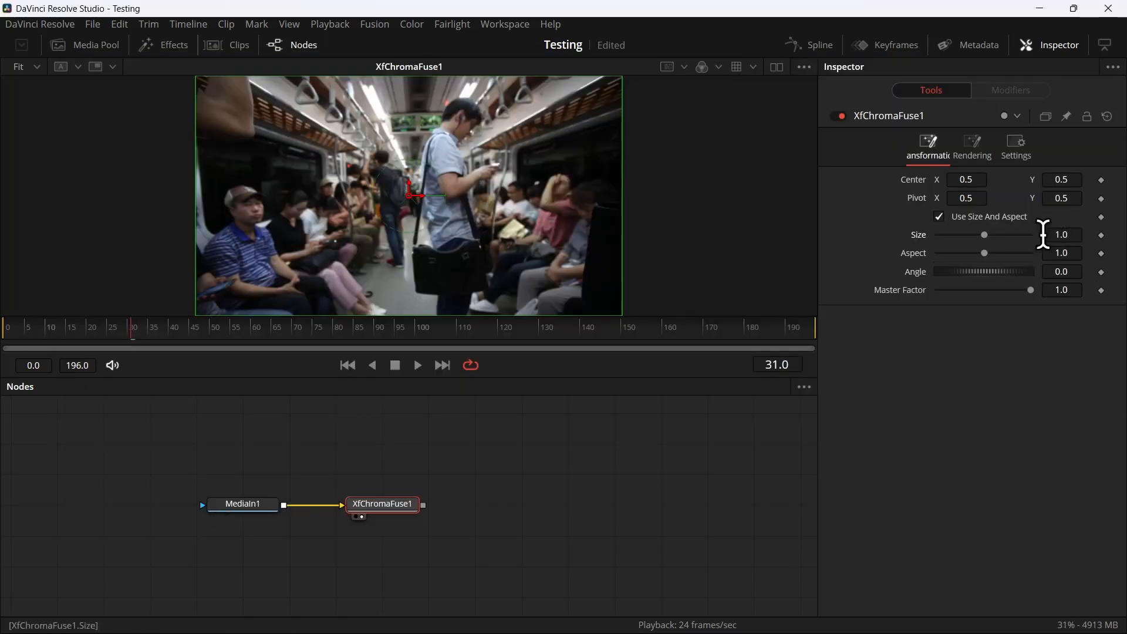
pyautogui.moveTo(1055, 235); pyautogui.dragTo(1070, 235)
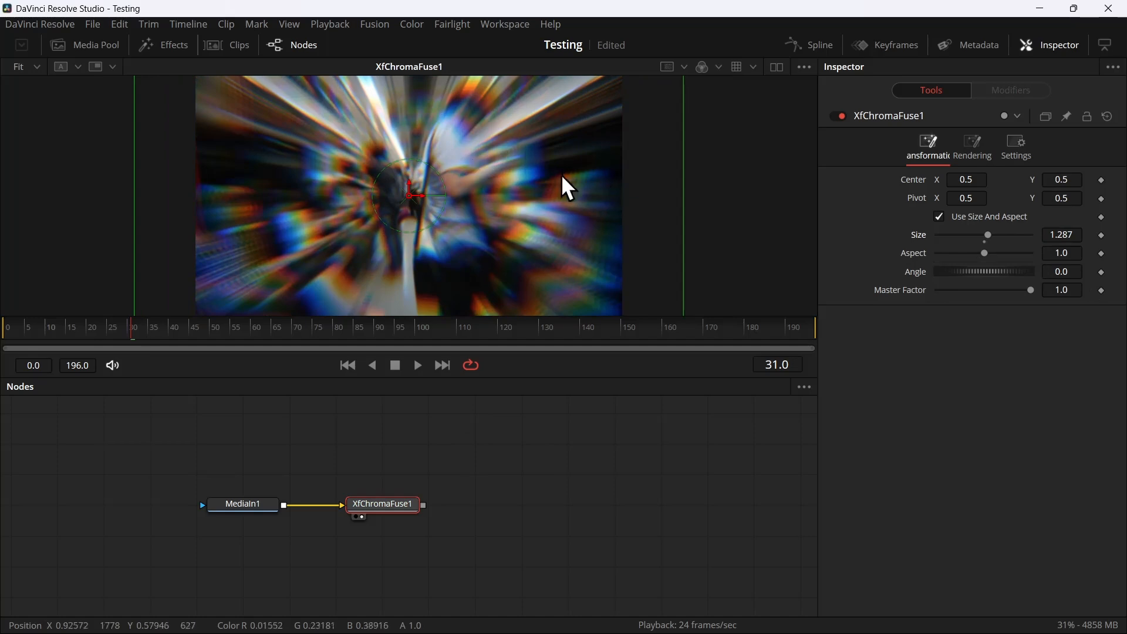
pyautogui.moveTo(973, 176)
pyautogui.mouseDown()
pyautogui.moveTo(998, 176)
pyautogui.moveTo(965, 176)
pyautogui.mouseUp()
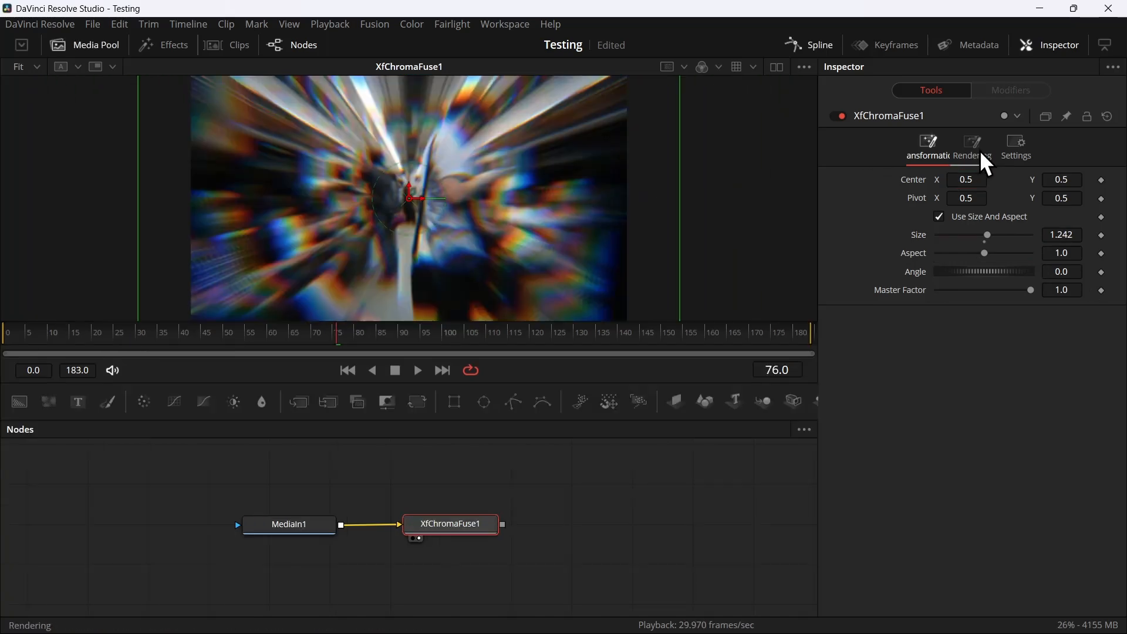
# Recolour the first stop of XfChromaFuse1's rendering gradient to green, with Green about 0.961, Red 0 and Alpha about 0.268.
pyautogui.click(973, 147)
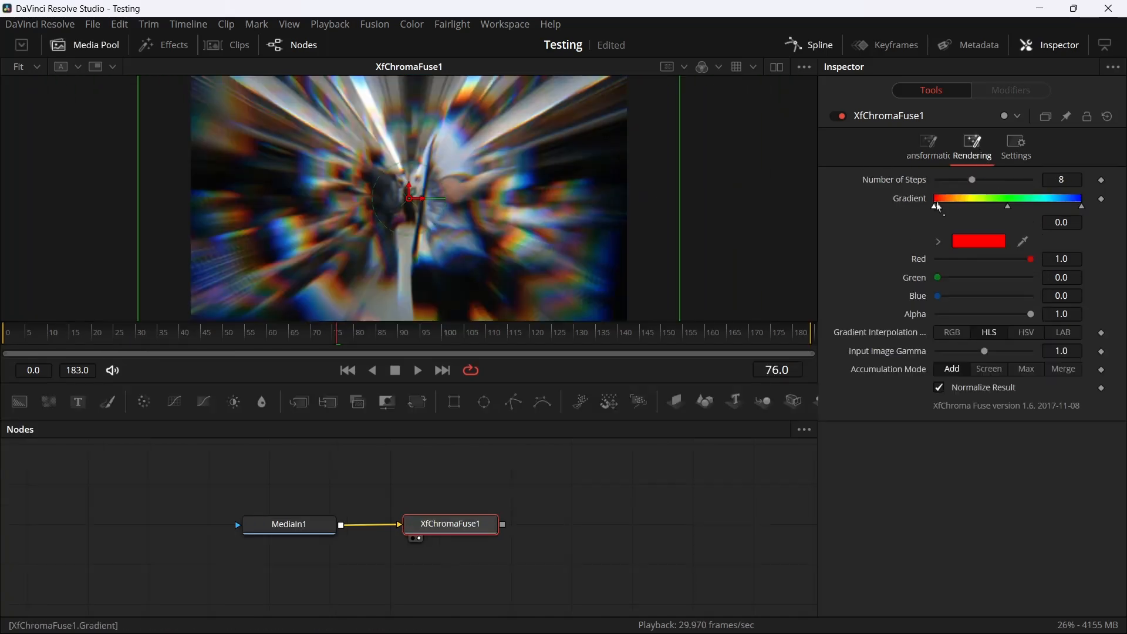
pyautogui.moveTo(936, 208); pyautogui.dragTo(1034, 212)
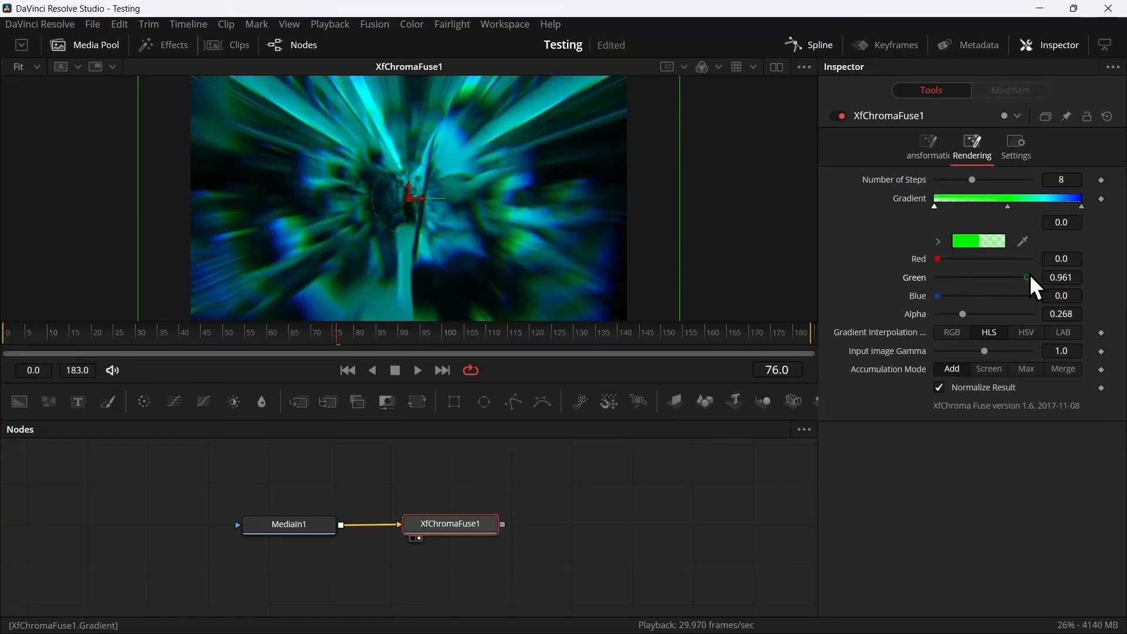
pyautogui.moveTo(943, 263); pyautogui.dragTo(898, 284)
# Add an XGlow node after MediaIn1, show it in the viewer and lower its Gain to 0.055.
pyautogui.write('glow')
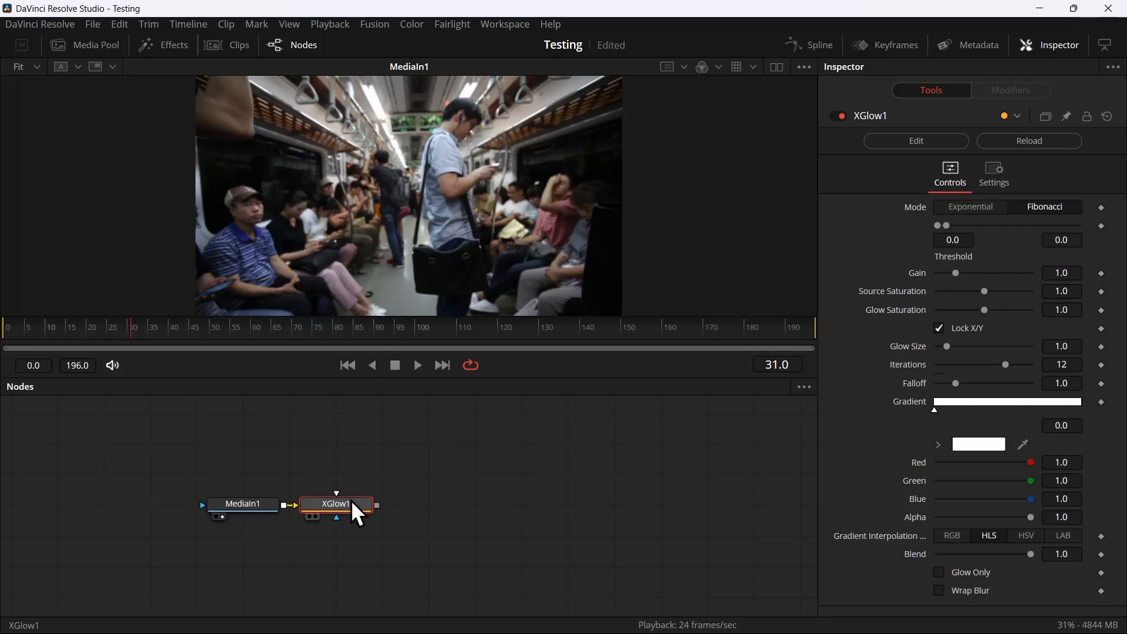
pyautogui.press('1')
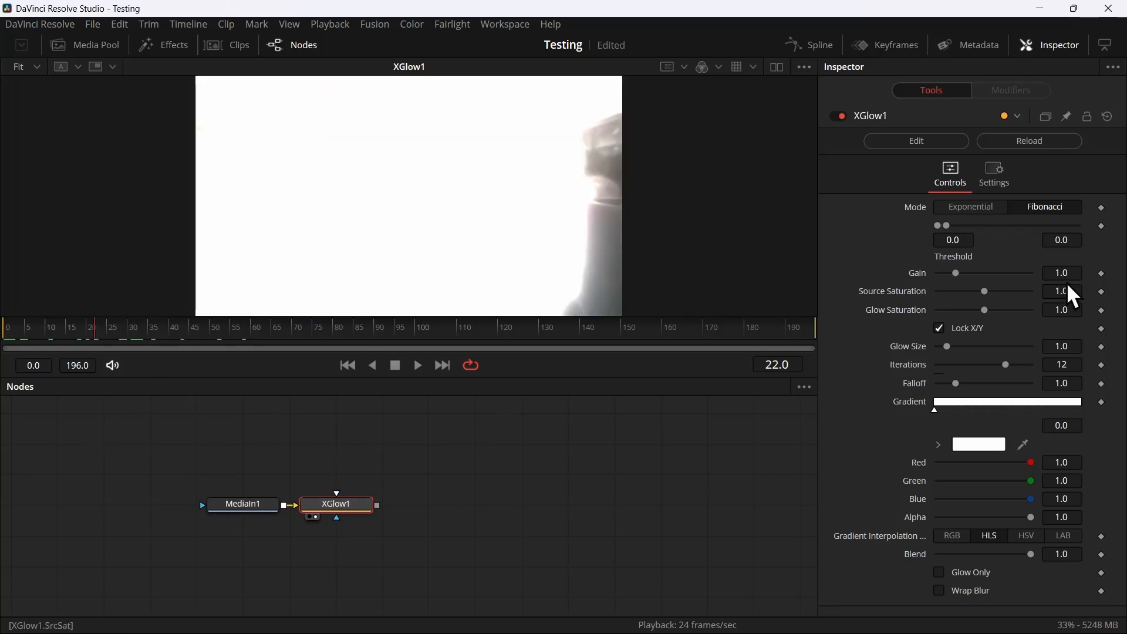
pyautogui.moveTo(956, 273); pyautogui.dragTo(938, 273)
pyautogui.moveTo(338, 504); pyautogui.dragTo(382, 503)
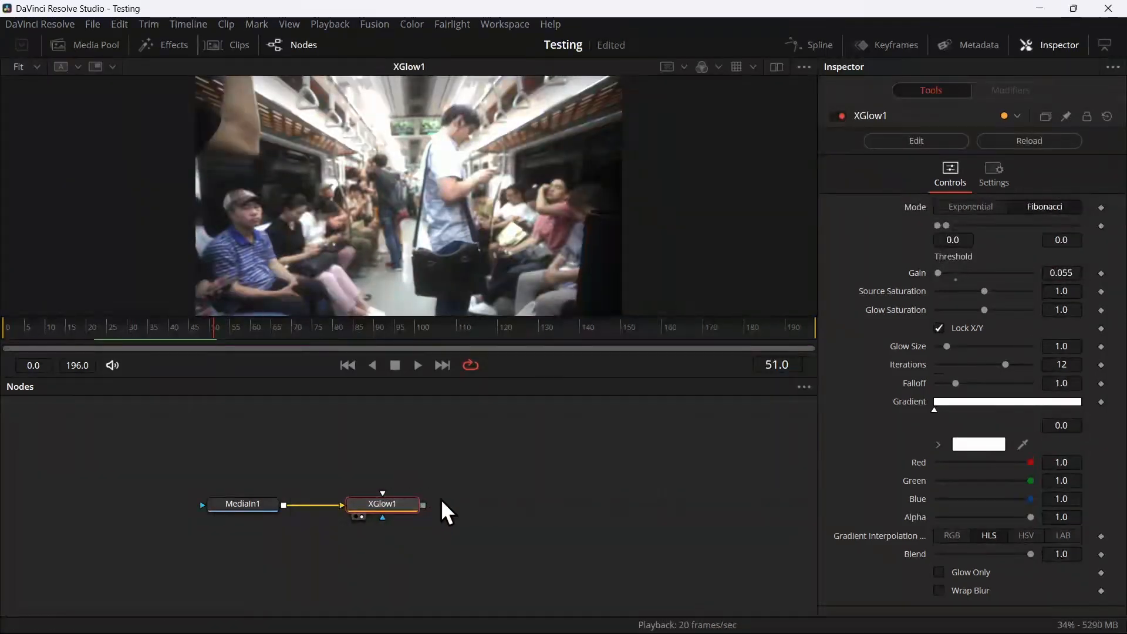
pyautogui.rightClick(285, 360)
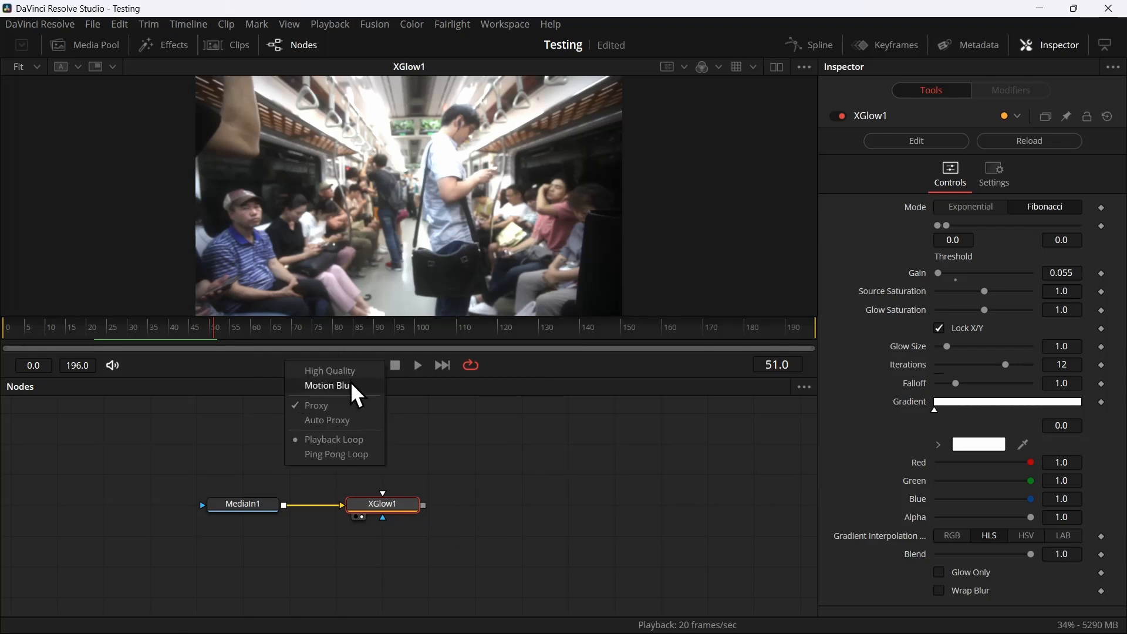
pyautogui.press('Escape')
pyautogui.rightClick(338, 366)
pyautogui.press('Escape')
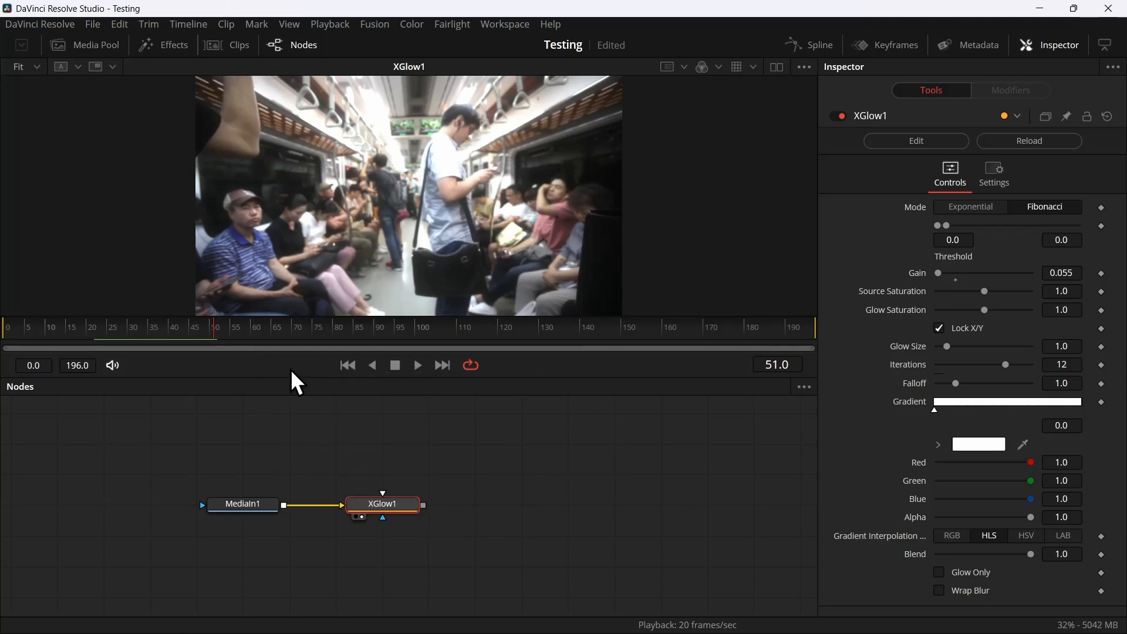
pyautogui.rightClick(293, 374)
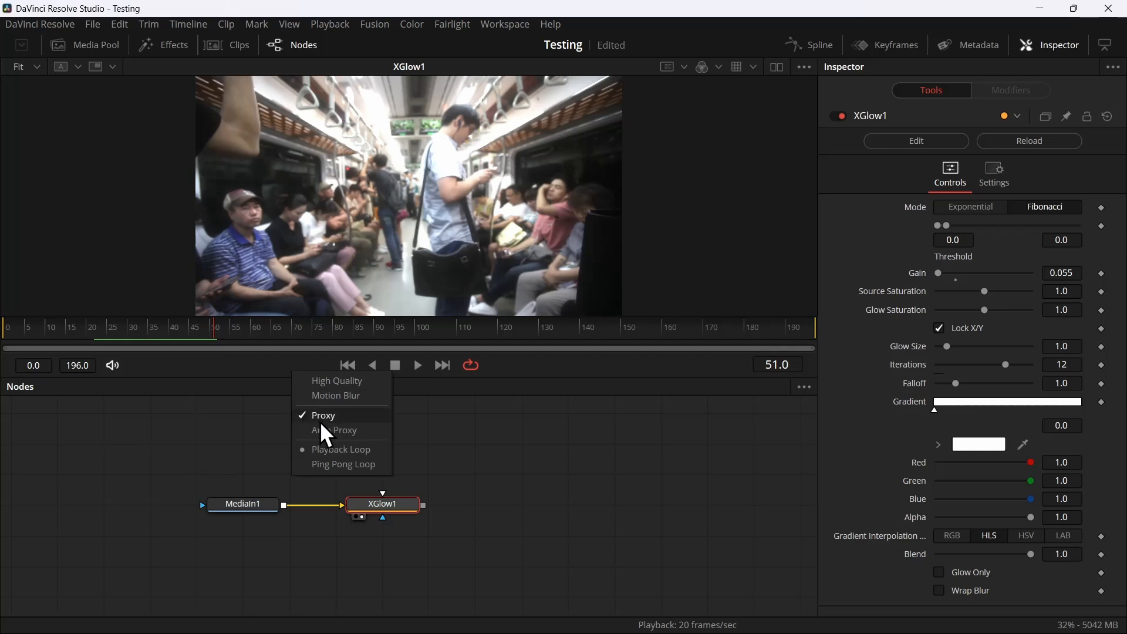
pyautogui.press('Escape')
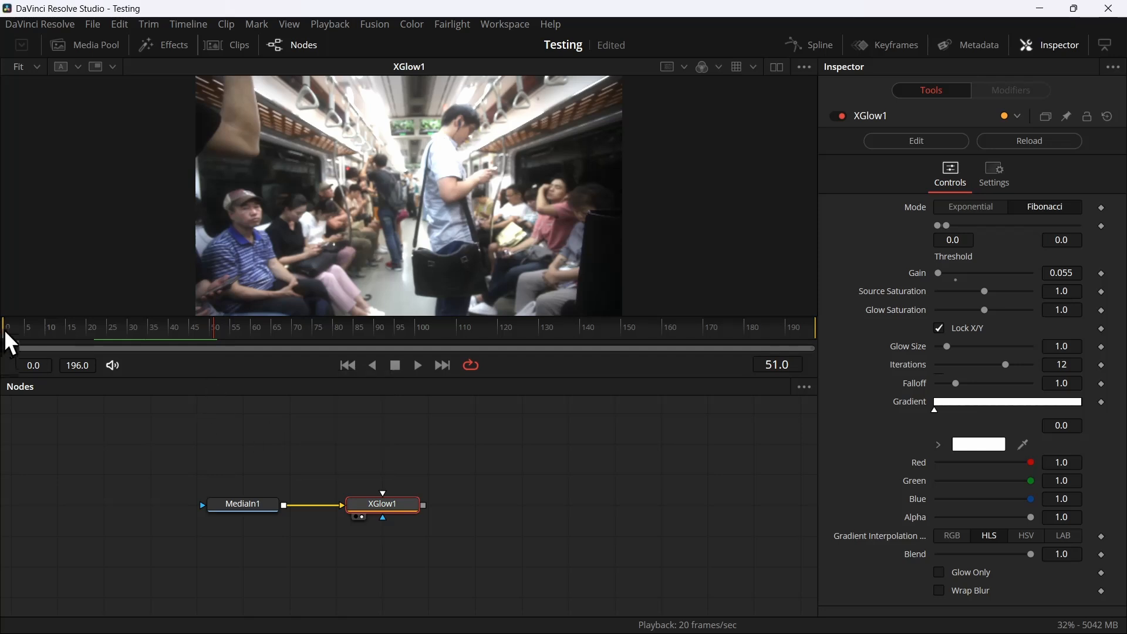
# Set the playback proxy level to 20.
pyautogui.rightClick(8, 338)
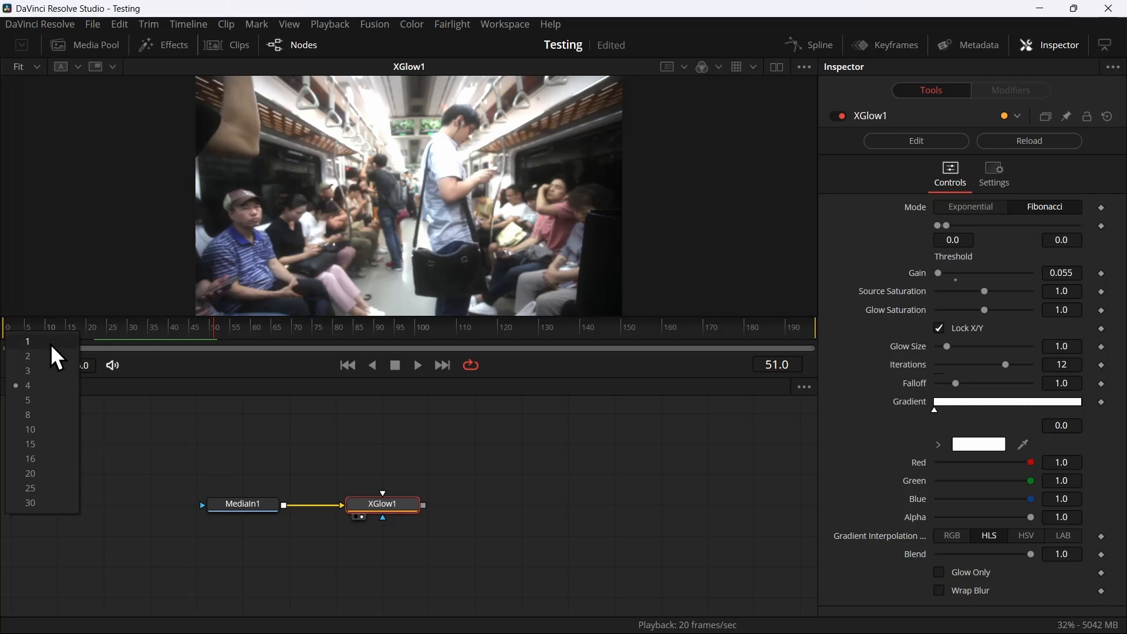
pyautogui.click(34, 470)
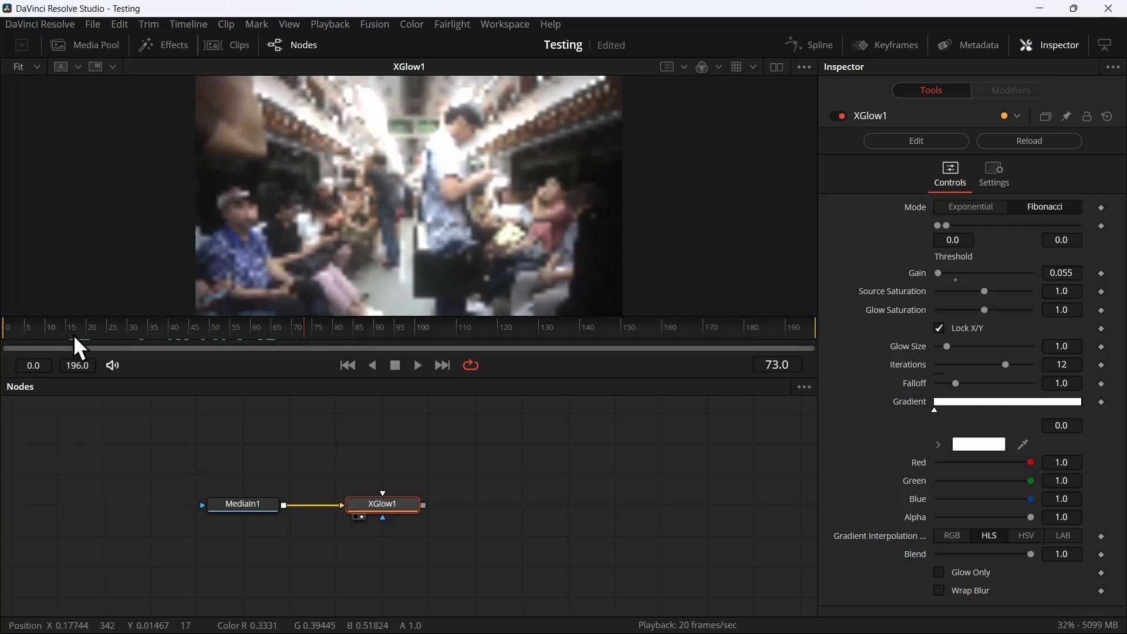
# Lower the playback proxy level to 4.
pyautogui.rightClick(9, 339)
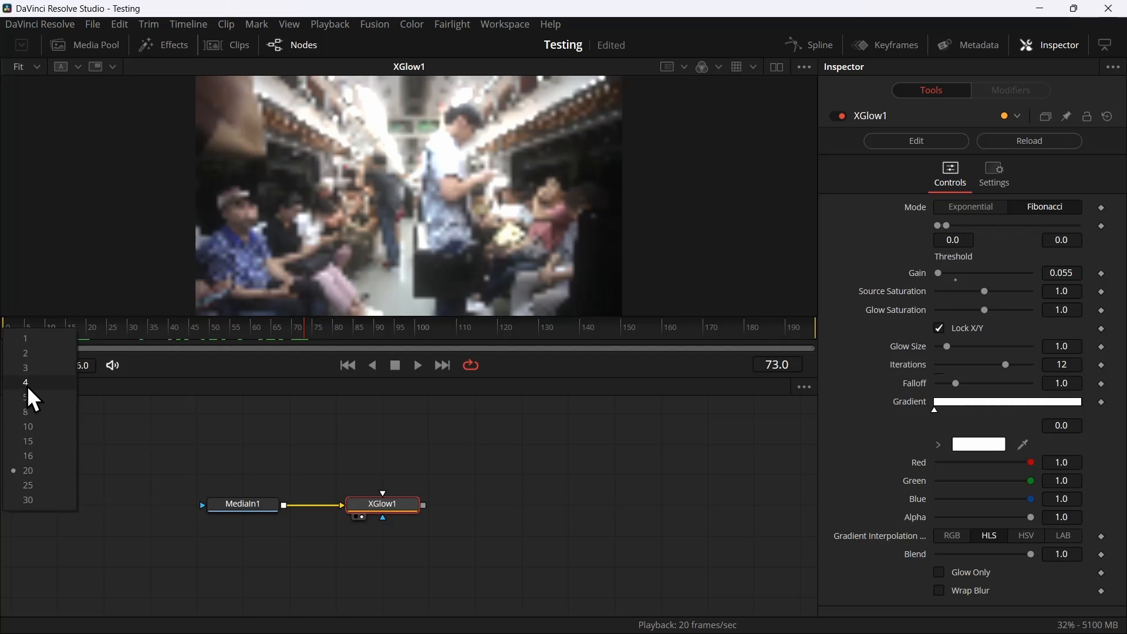
pyautogui.click(27, 386)
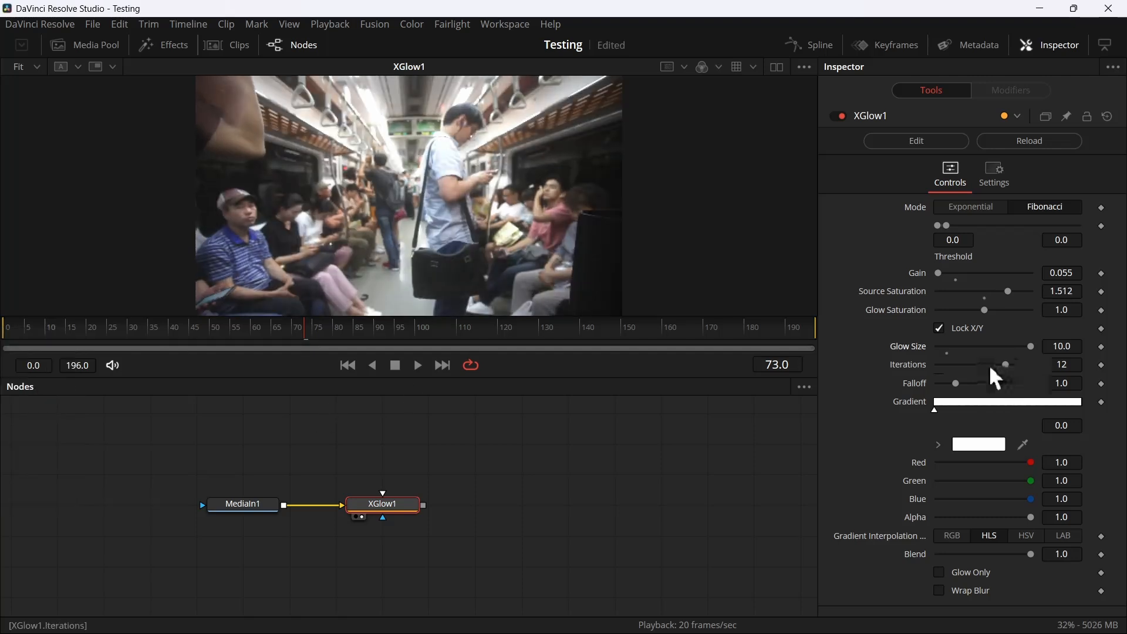
# Set XGlow1's Iterations to 1, recolour its gradient yellow with Green about 0.875 and Blue about 0.153, and readjust its Gain.
pyautogui.click(1068, 363)
pyautogui.press('BackSpace')
pyautogui.click(975, 445)
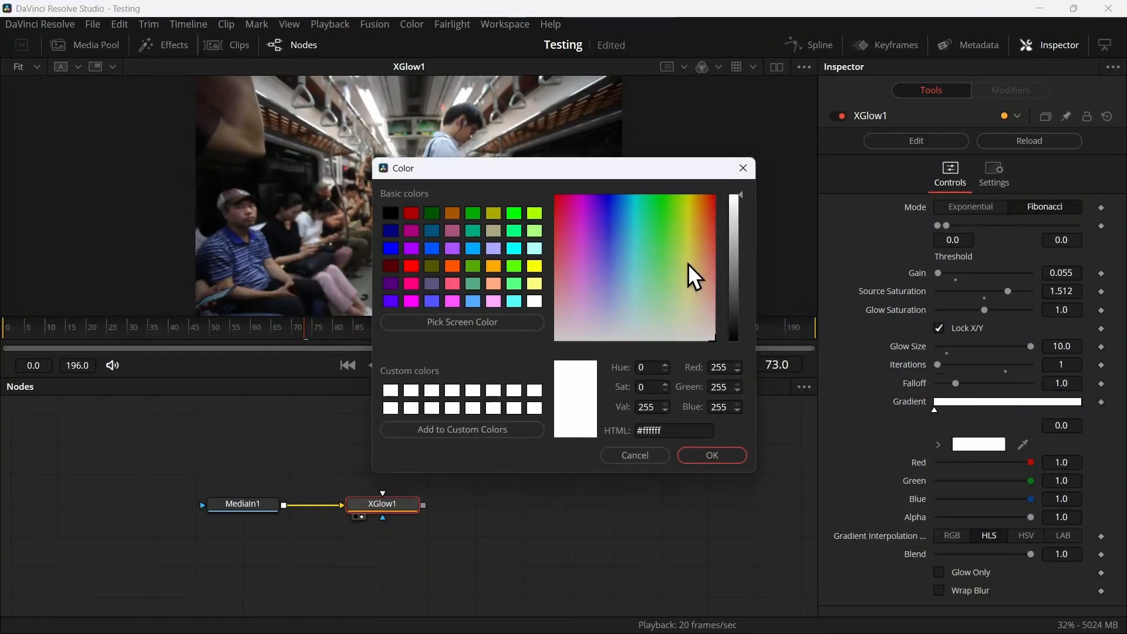
pyautogui.moveTo(694, 276); pyautogui.dragTo(693, 217)
pyautogui.click(712, 456)
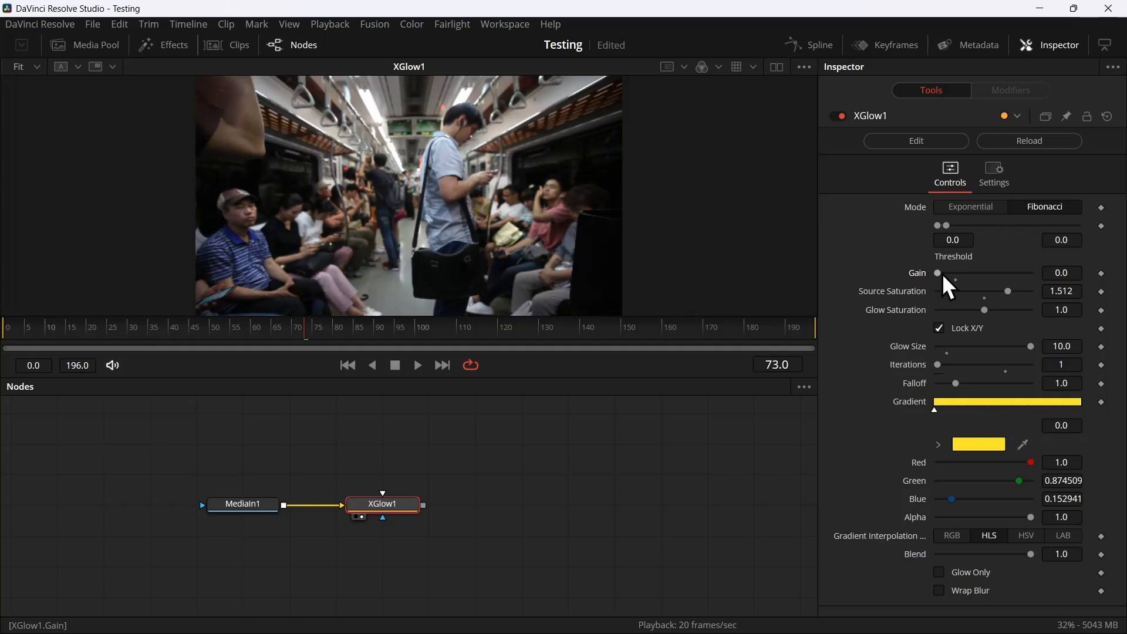
pyautogui.moveTo(942, 274)
pyautogui.mouseDown()
pyautogui.moveTo(981, 274)
pyautogui.moveTo(952, 268)
pyautogui.mouseUp()
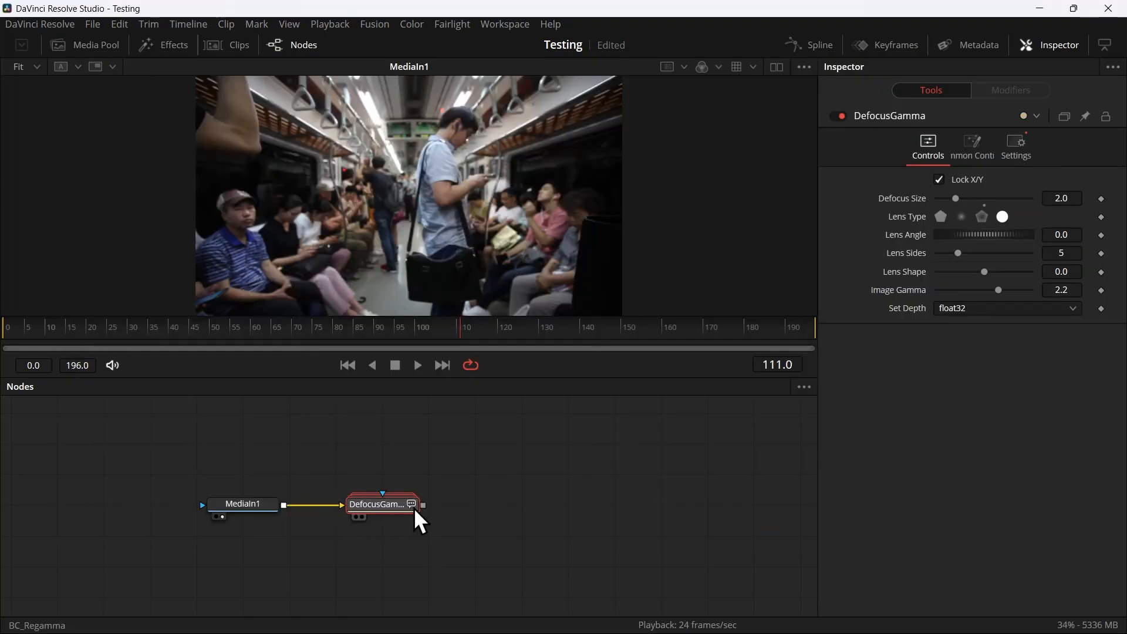
# Show DefocusGamma in the viewer, raise its Image Gamma to 5.0 and try other Set Depth options.
pyautogui.moveTo(419, 520); pyautogui.dragTo(500, 264)
pyautogui.moveTo(998, 290); pyautogui.dragTo(1036, 294)
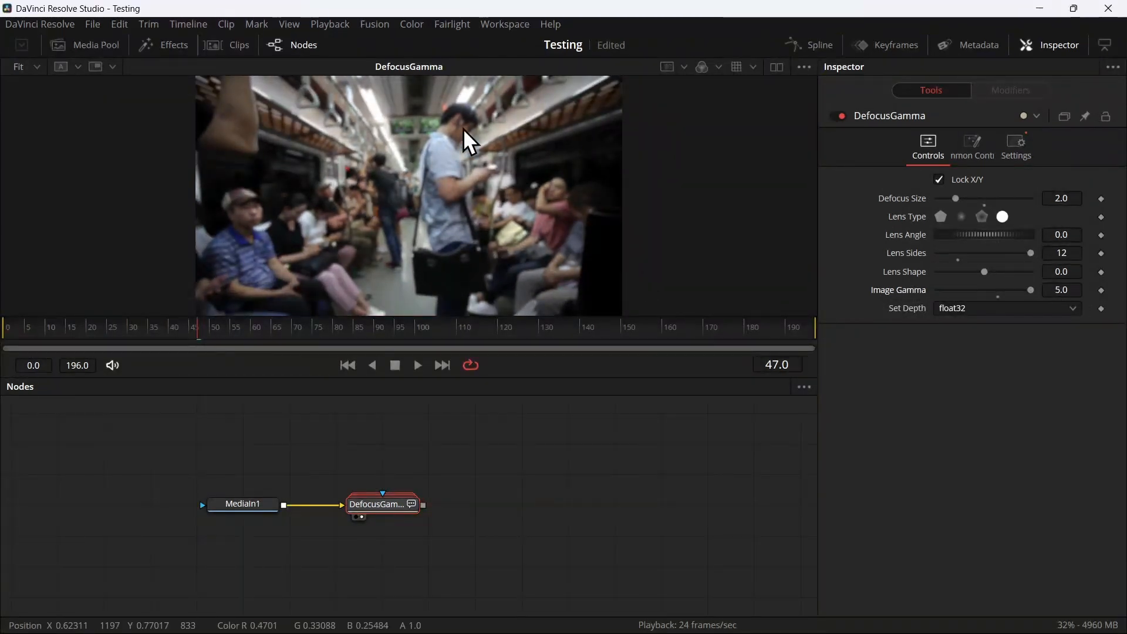
pyautogui.click(975, 308)
pyautogui.click(974, 342)
pyautogui.click(972, 306)
pyautogui.click(971, 362)
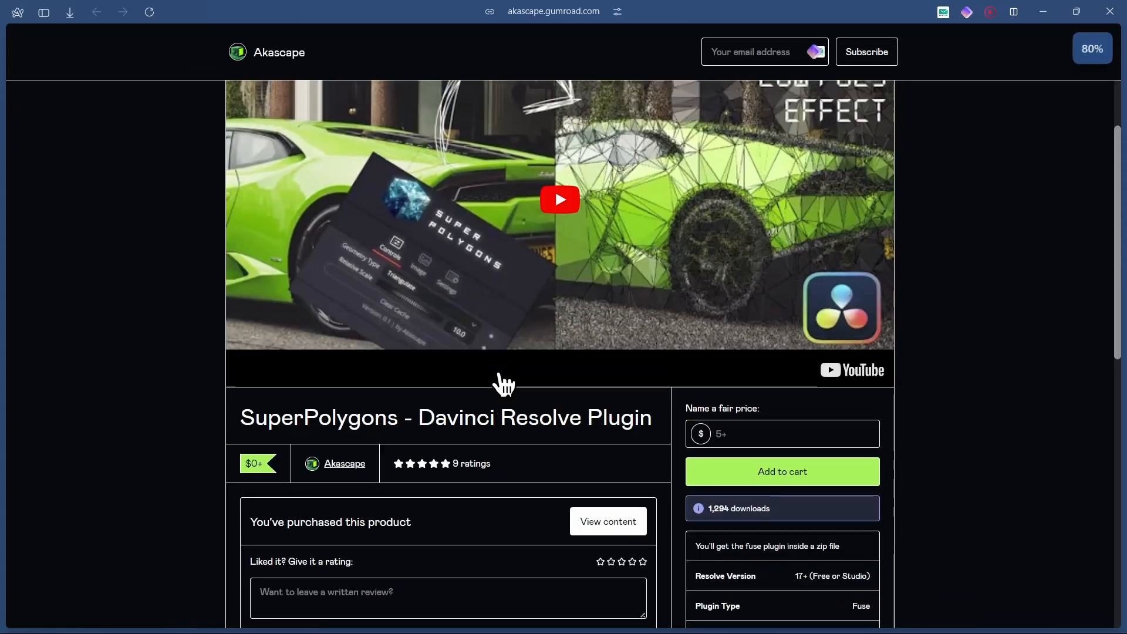
# Switch to the browser and look over the SuperPolygons plugin page on Gumroad, including its title and pricing.
pyautogui.hotkey('ctrl', '-')
pyautogui.hotkey('ctrl', '-')
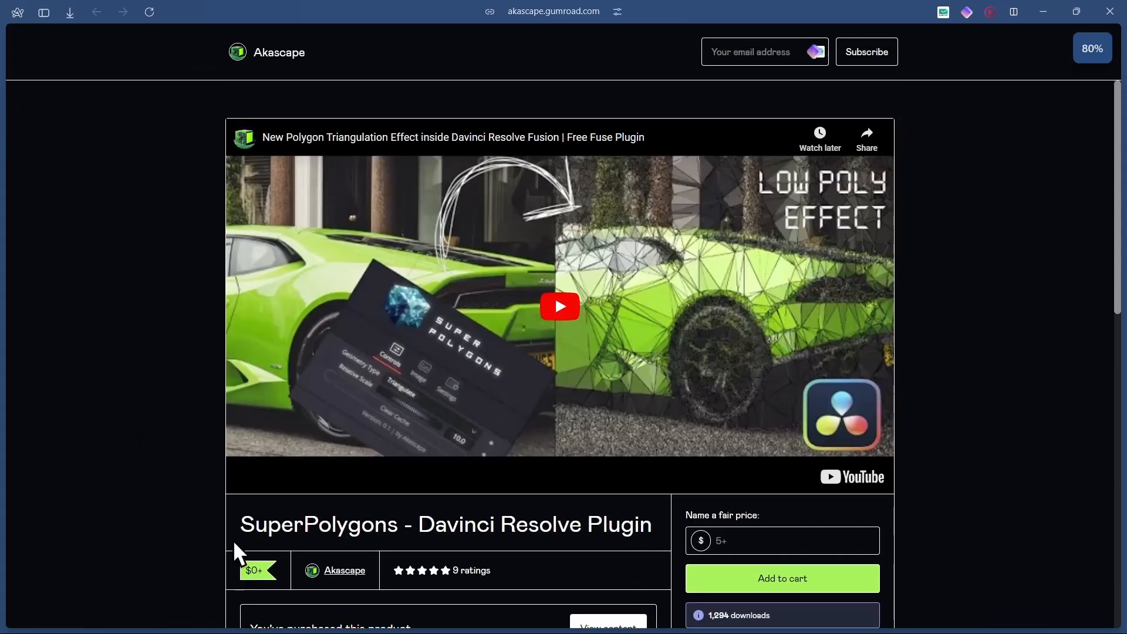
pyautogui.moveTo(235, 544); pyautogui.dragTo(367, 520)
pyautogui.click(946, 372)
pyautogui.scroll(-1, 868, 468)
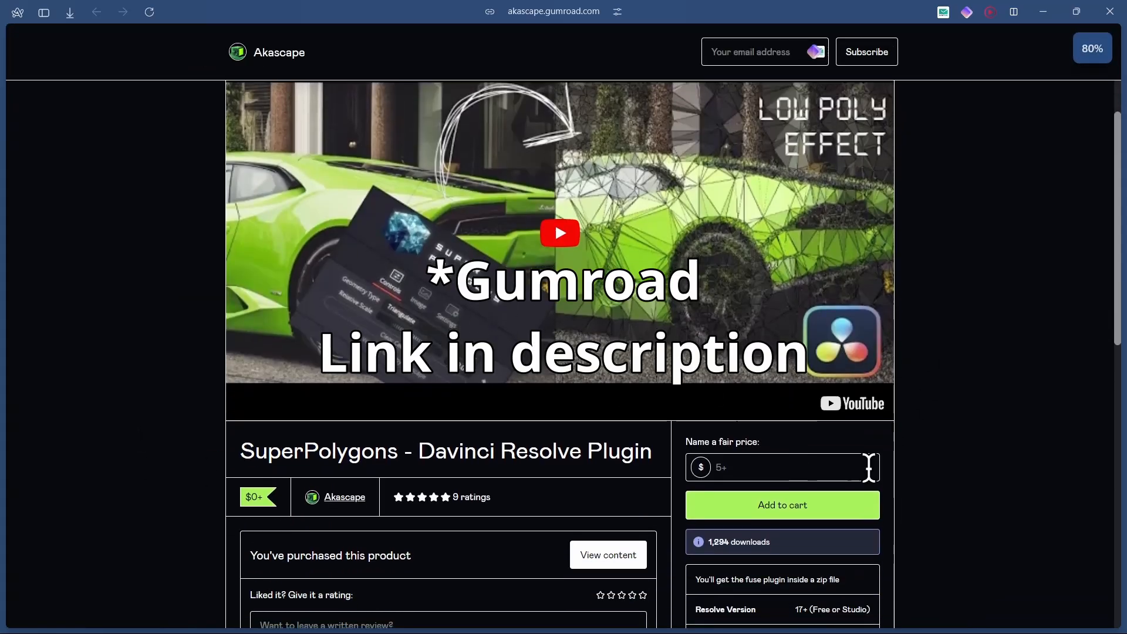
pyautogui.scroll(1, 910, 440)
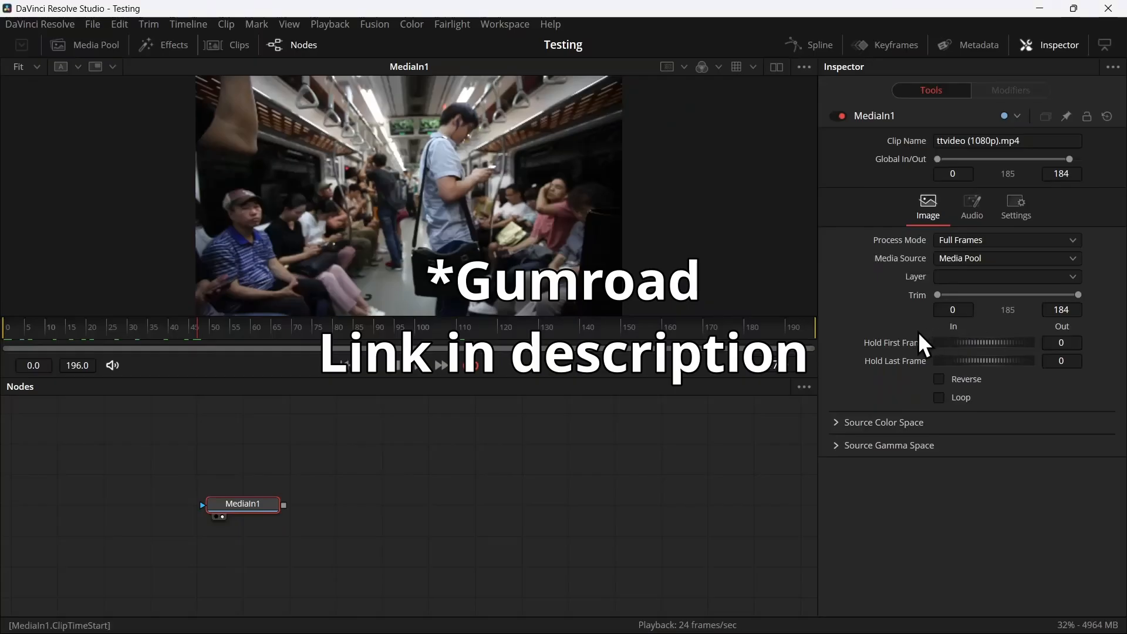
# Add a SuperPolygons node fed by MediaIn1 and set its Relative Scale to 18.2.
pyautogui.hotkey('shift', 'space')
pyautogui.write('sup')
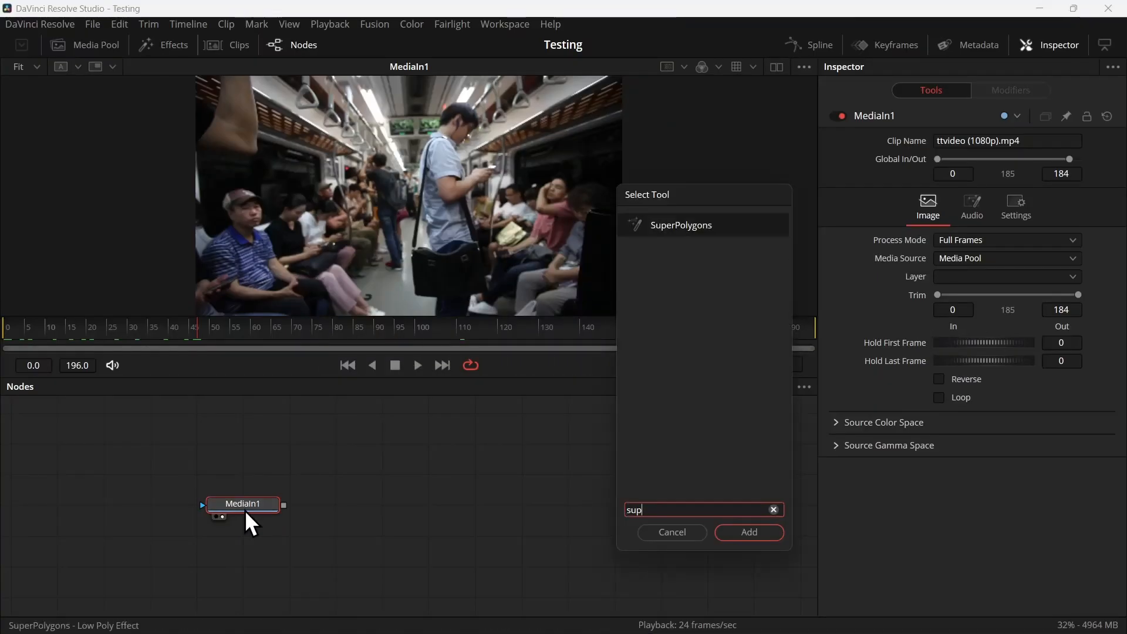
pyautogui.press('Return')
pyautogui.moveTo(247, 478); pyautogui.dragTo(308, 531)
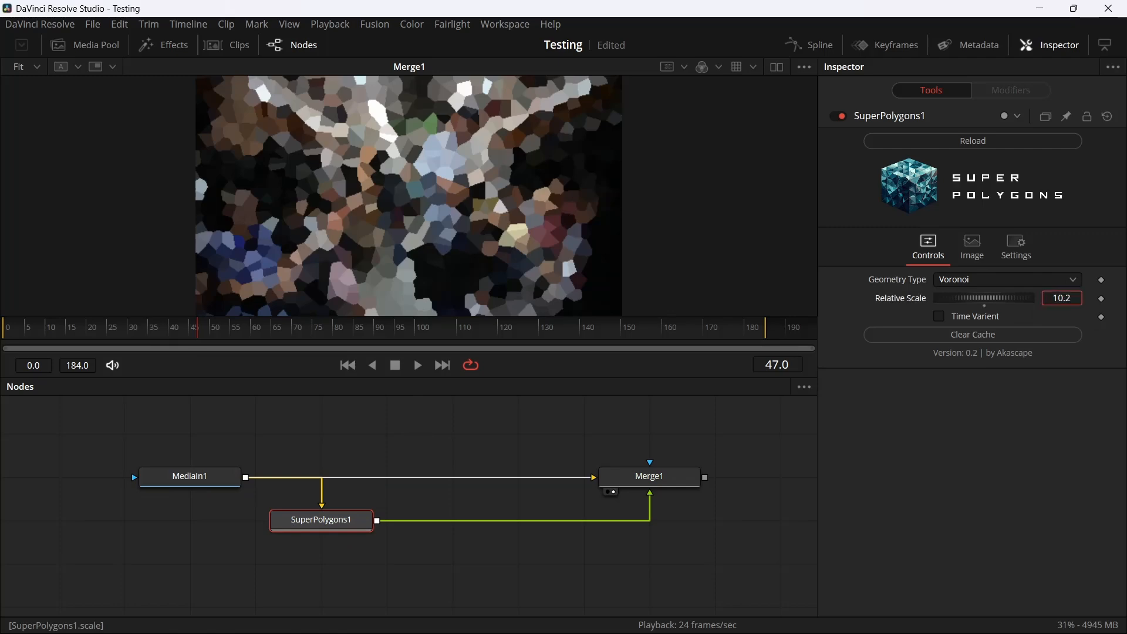
pyautogui.write('18.2')
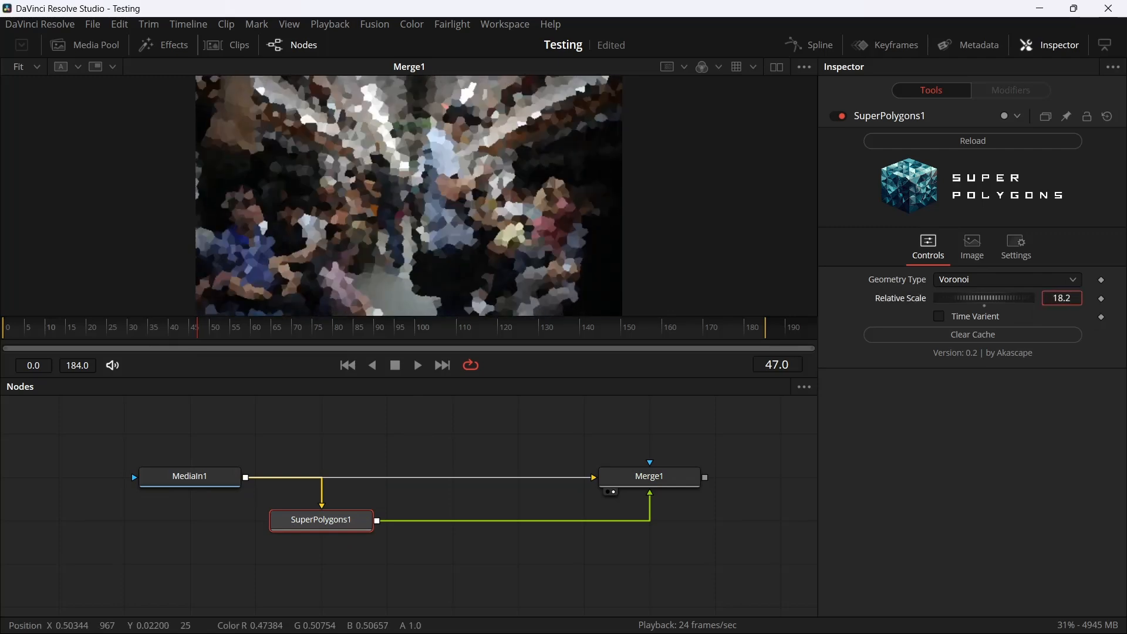
# Try the Voronoi Layers and Mosaic Layers geometry types on SuperPolygons1 and return it to Voronoi.
pyautogui.click(982, 281)
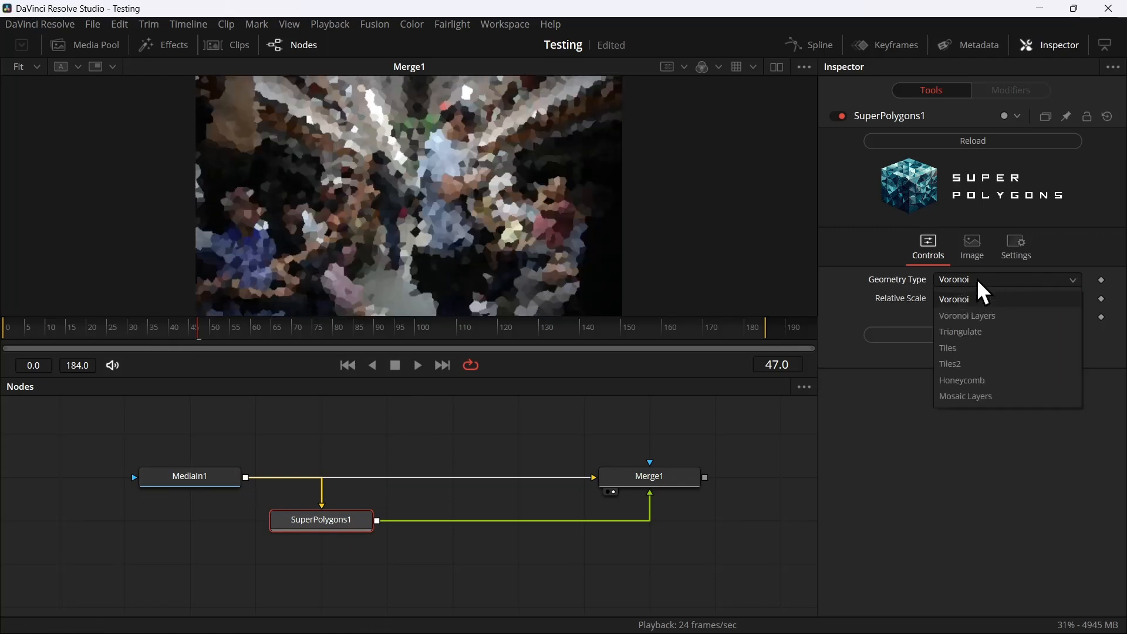
pyautogui.click(973, 319)
pyautogui.click(971, 280)
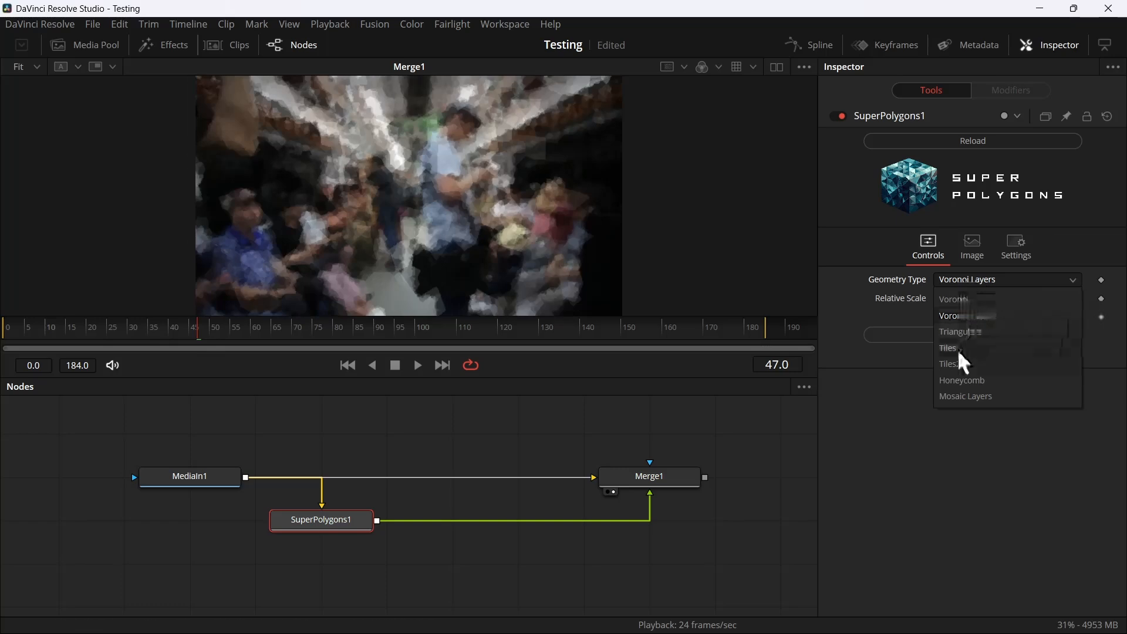
pyautogui.click(965, 396)
pyautogui.click(980, 281)
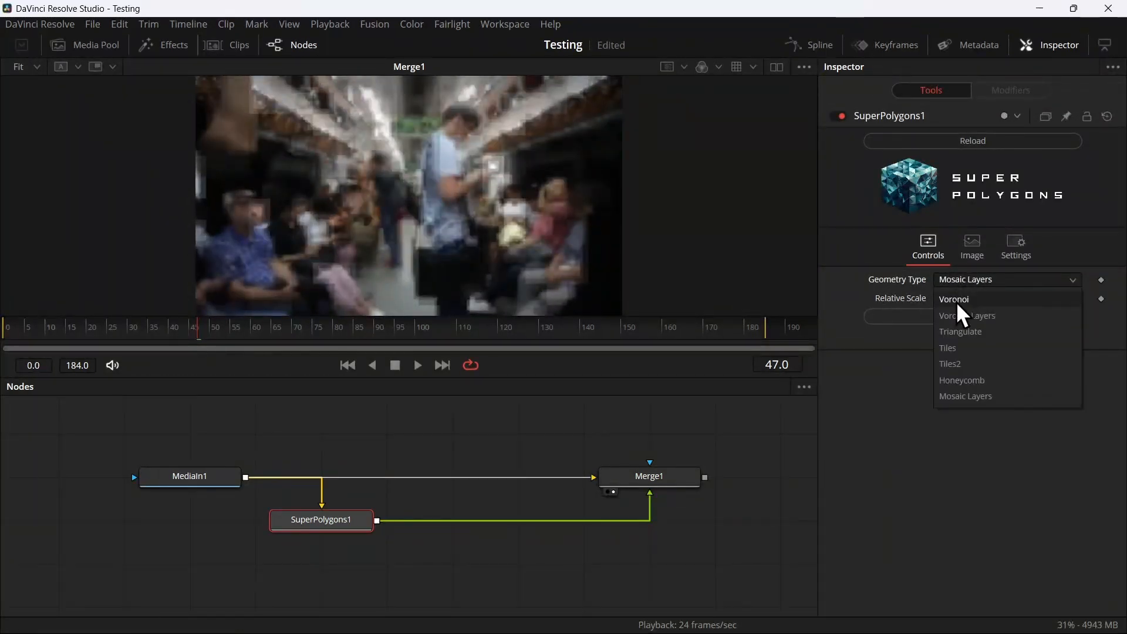
pyautogui.click(962, 301)
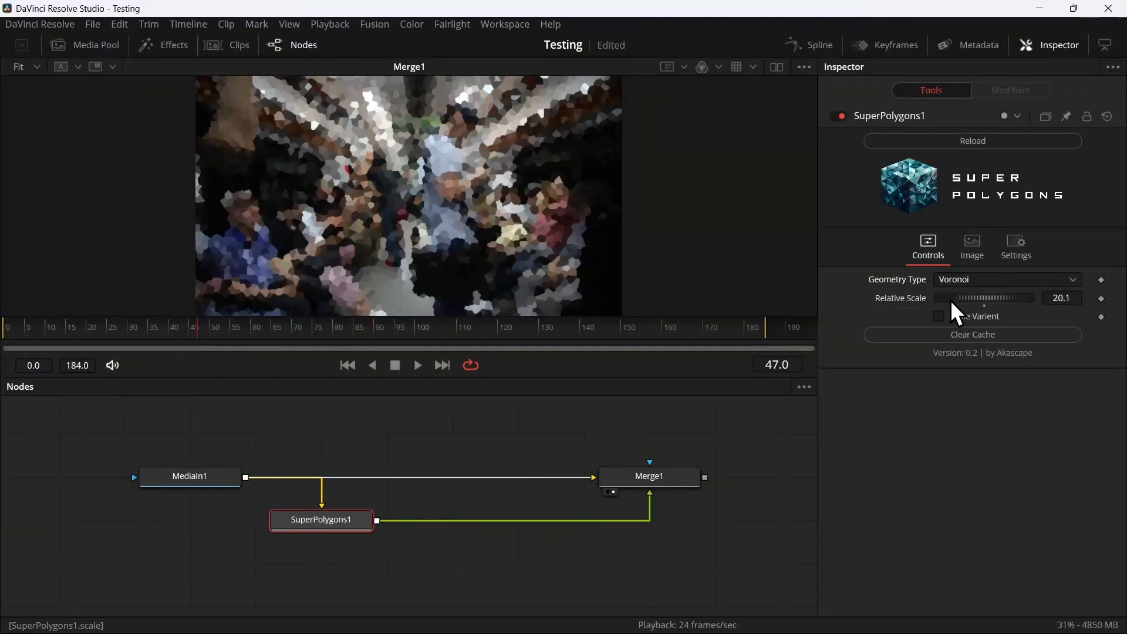
# Reposition SuperPolygons1 and insert an EdgeDetect node between it and Merge1.
pyautogui.moveTo(330, 525); pyautogui.dragTo(395, 568)
pyautogui.hotkey('shift', 'space')
pyautogui.write('super')
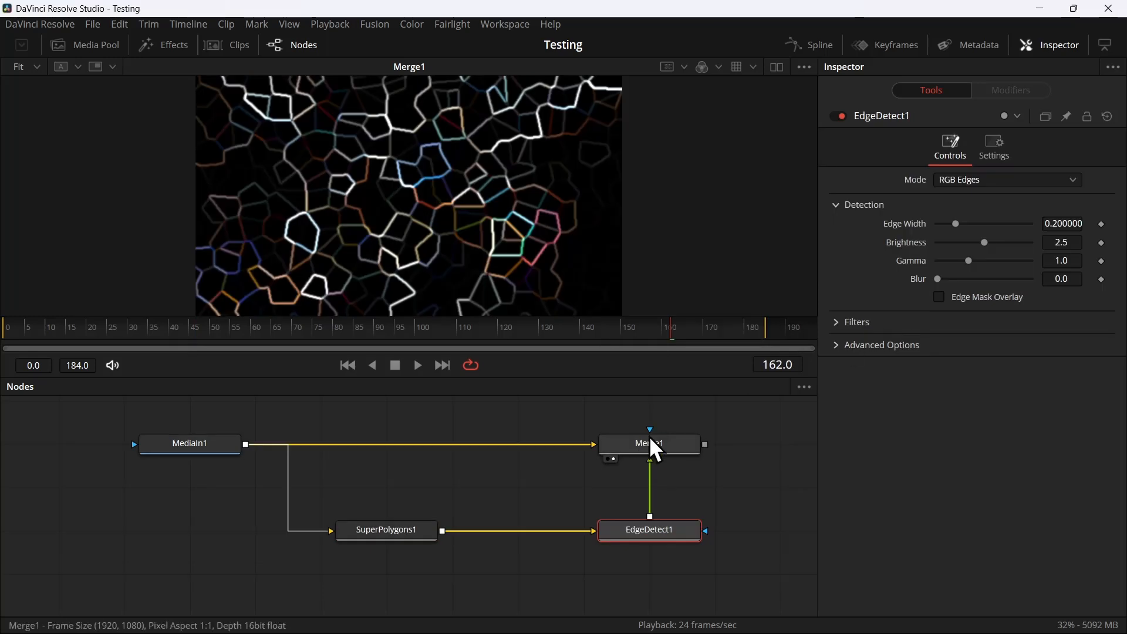
# Set Merge1's Apply Mode to Screen.
pyautogui.moveTo(650, 517); pyautogui.dragTo(657, 460)
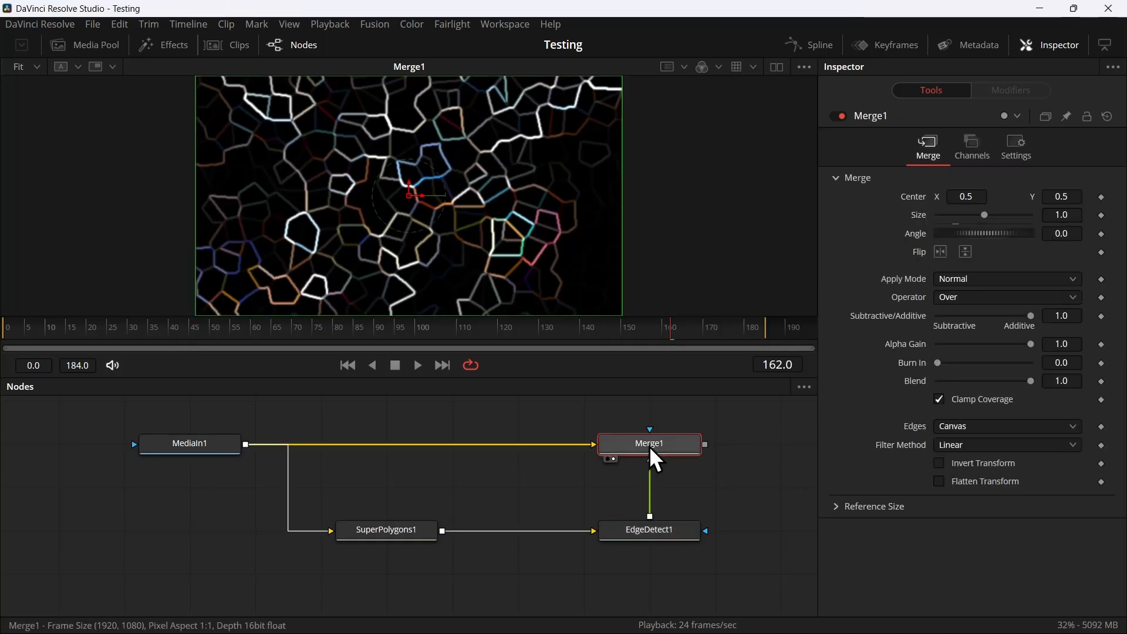
pyautogui.click(951, 280)
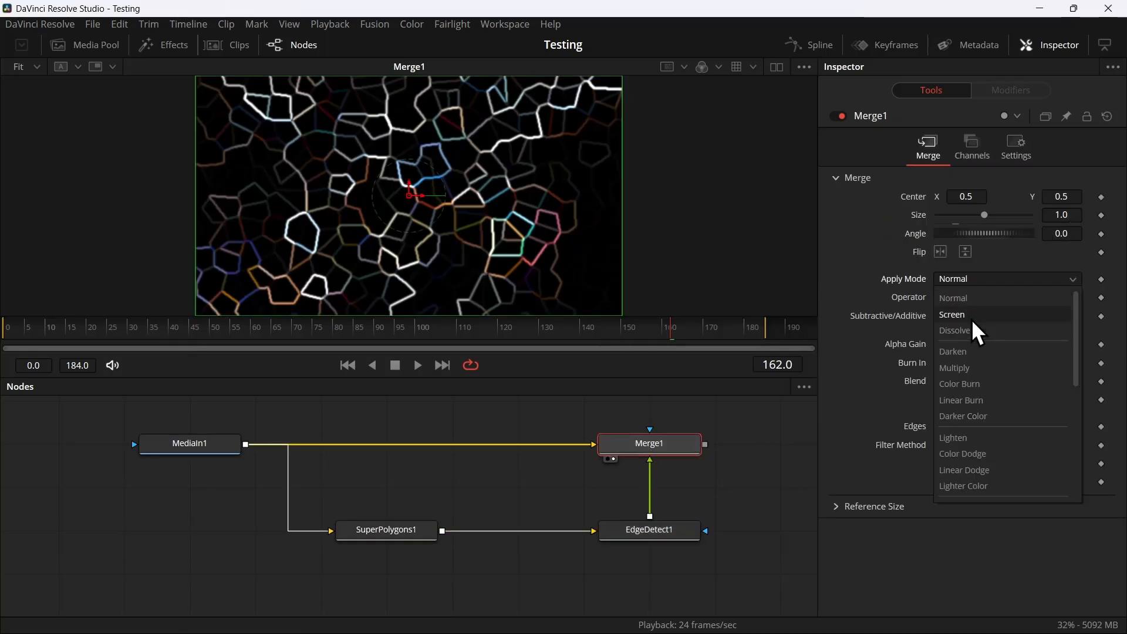
pyautogui.click(978, 332)
# Tune EdgeDetect1 to Edge Width 0.171, Brightness 2.515 and Gamma 1.113, and increase its Blur.
pyautogui.click(667, 529)
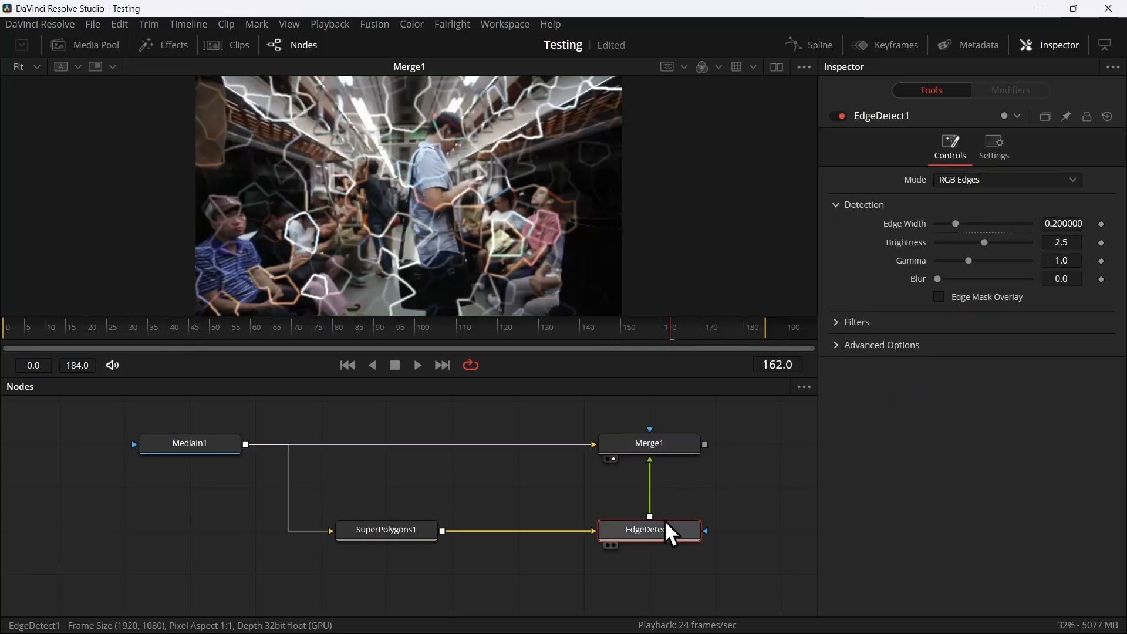
pyautogui.moveTo(1054, 241); pyautogui.dragTo(1069, 241)
pyautogui.moveTo(981, 242); pyautogui.dragTo(970, 242)
pyautogui.moveTo(955, 224); pyautogui.dragTo(954, 224)
pyautogui.moveTo(969, 261)
pyautogui.mouseDown()
pyautogui.moveTo(937, 260)
pyautogui.moveTo(998, 261)
pyautogui.moveTo(960, 261)
pyautogui.moveTo(976, 261)
pyautogui.mouseUp()
pyautogui.moveTo(970, 243); pyautogui.dragTo(984, 243)
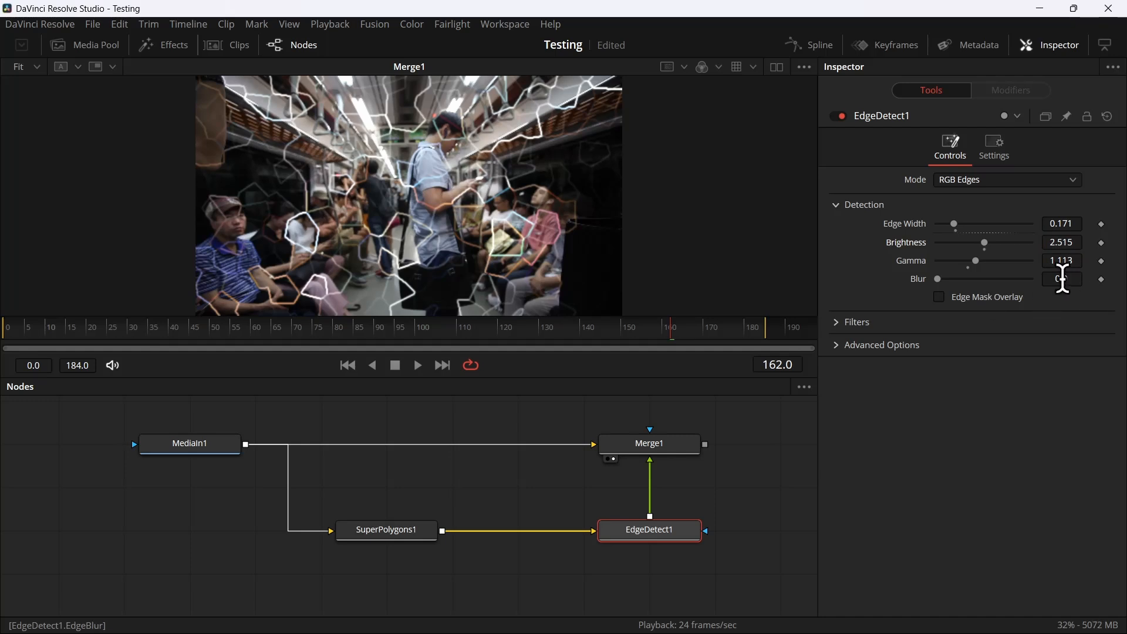
pyautogui.moveTo(1063, 280)
pyautogui.mouseDown()
pyautogui.moveTo(1086, 279)
pyautogui.moveTo(1051, 280)
pyautogui.moveTo(1074, 279)
pyautogui.mouseUp()
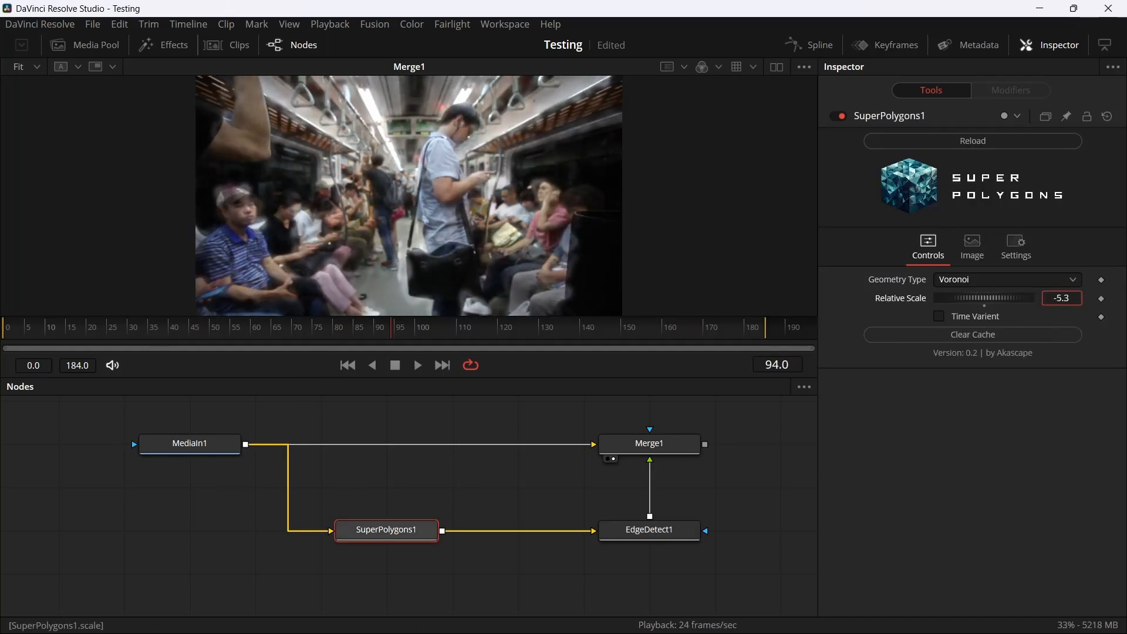
# Lower SuperPolygons1's Relative Scale to -20.6.
pyautogui.moveTo(1061, 297); pyautogui.dragTo(1051, 298)
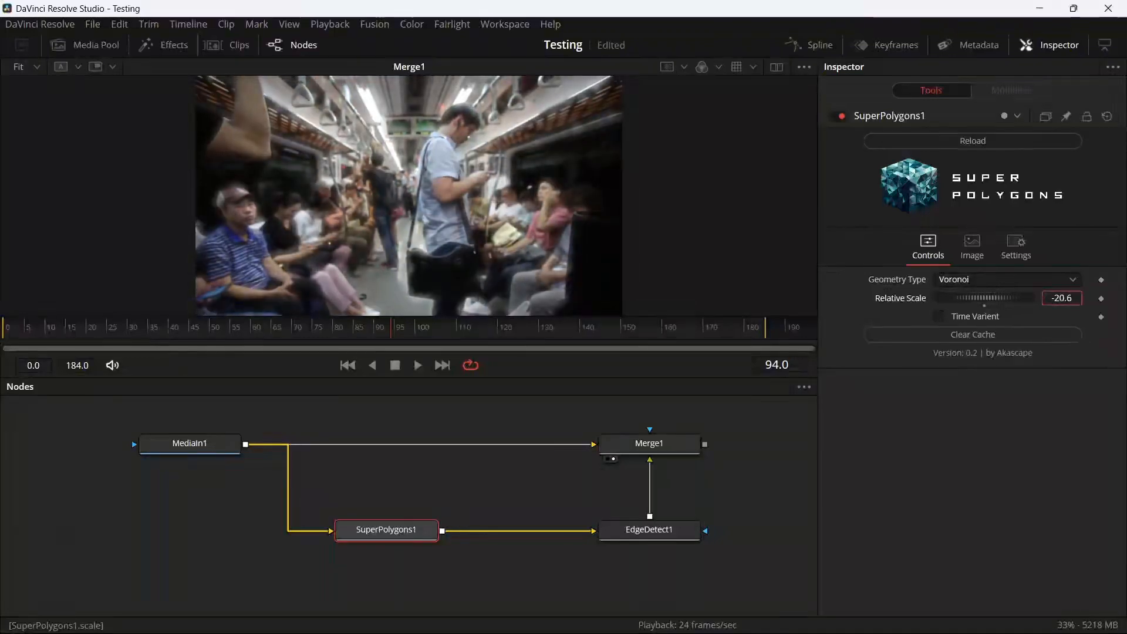